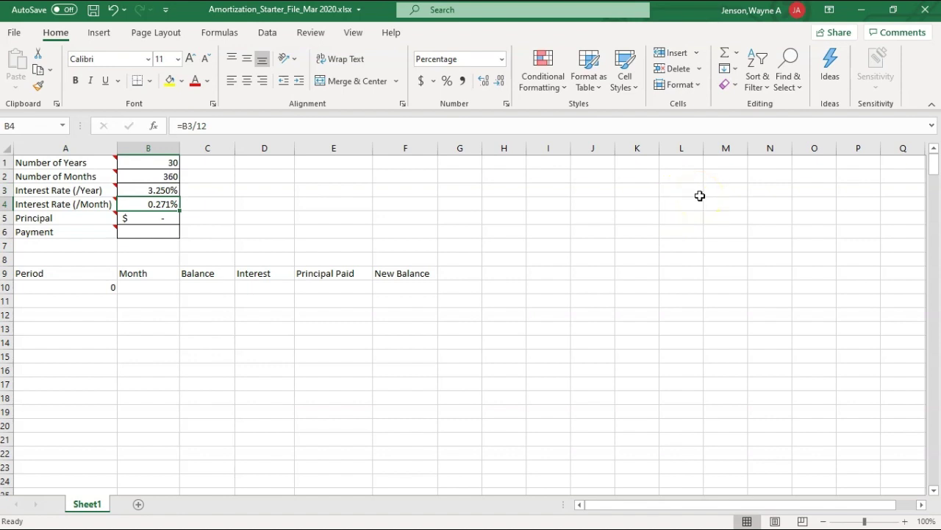
# Enter a principal of 300000 in cell B5.
pyautogui.click(135, 204)
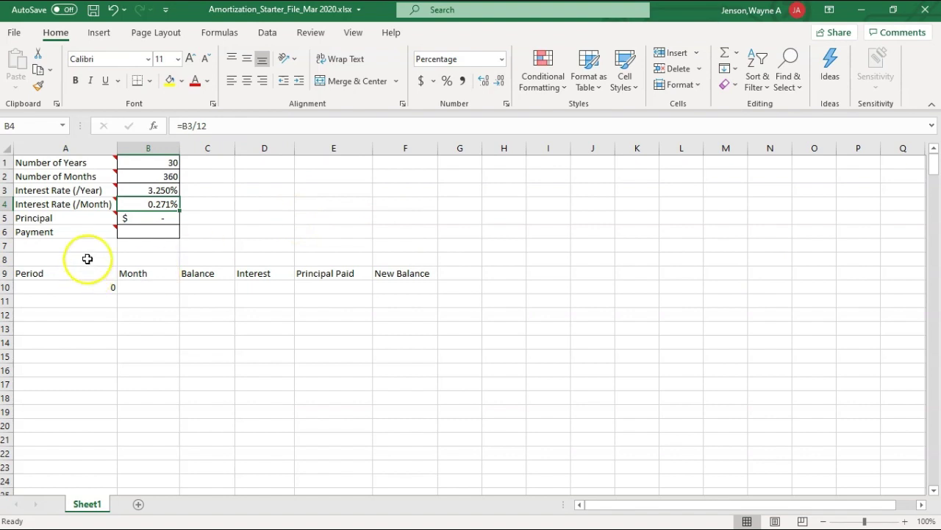
pyautogui.click(150, 219)
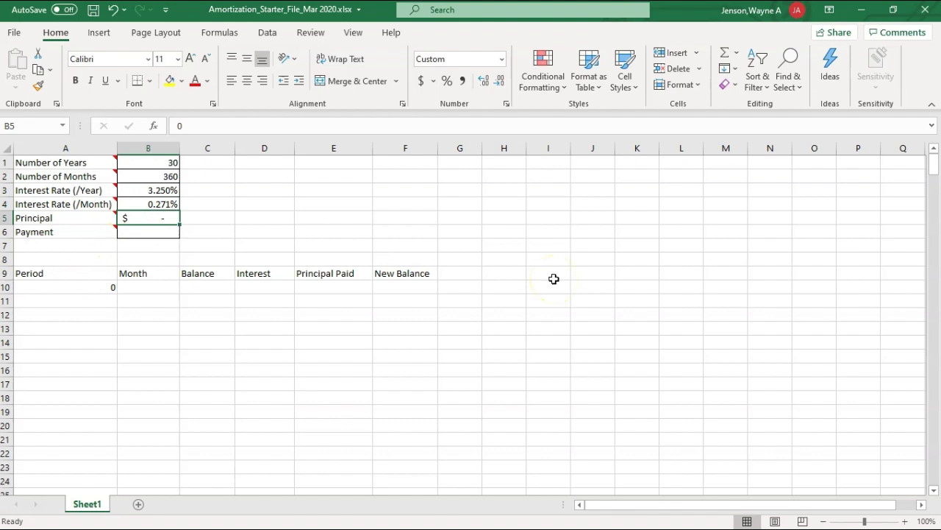
pyautogui.write('3000')
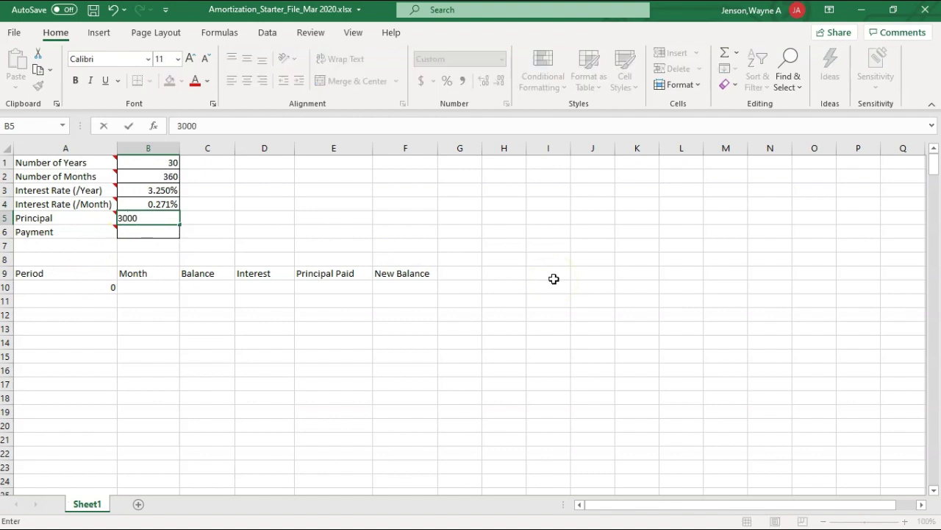
pyautogui.write('00')
pyautogui.press('Return')
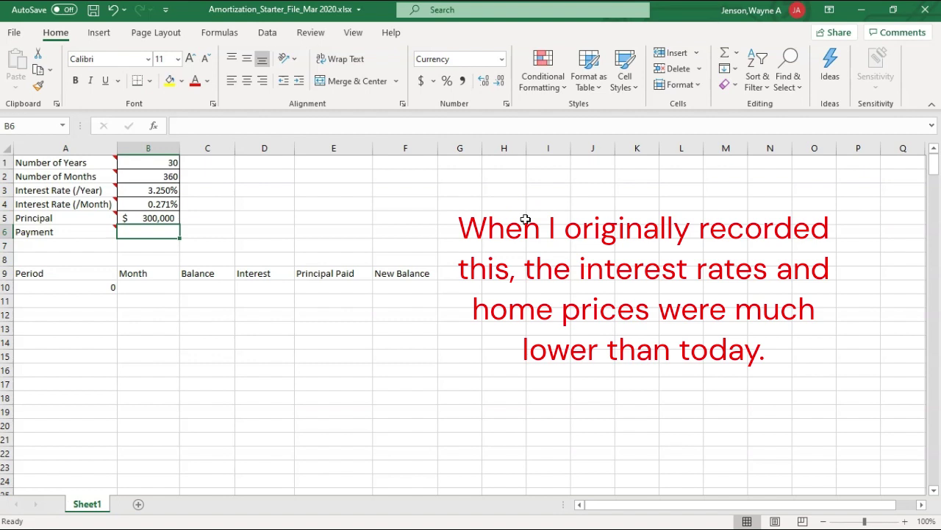
# Start a PMT formula in the Payment cell B6 and set its Rate argument to the monthly interest rate in B4.
pyautogui.write('=')
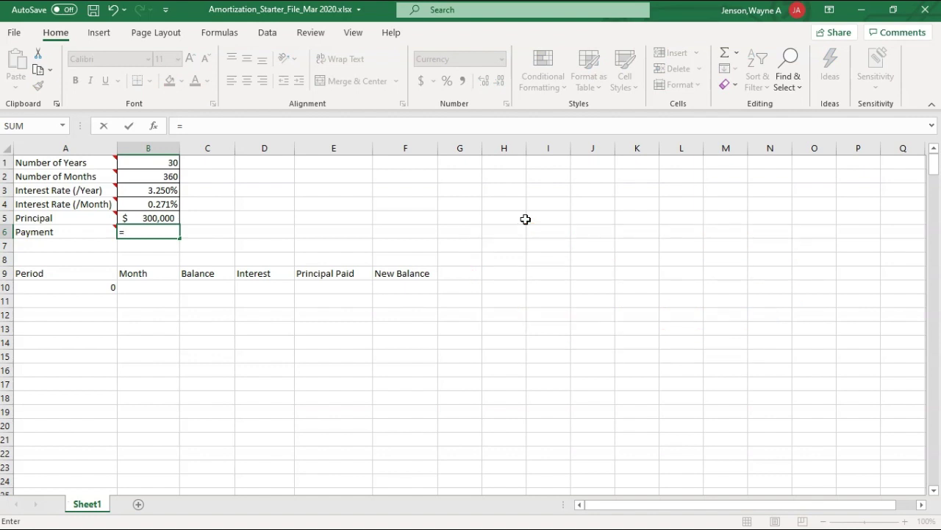
pyautogui.write('PMT')
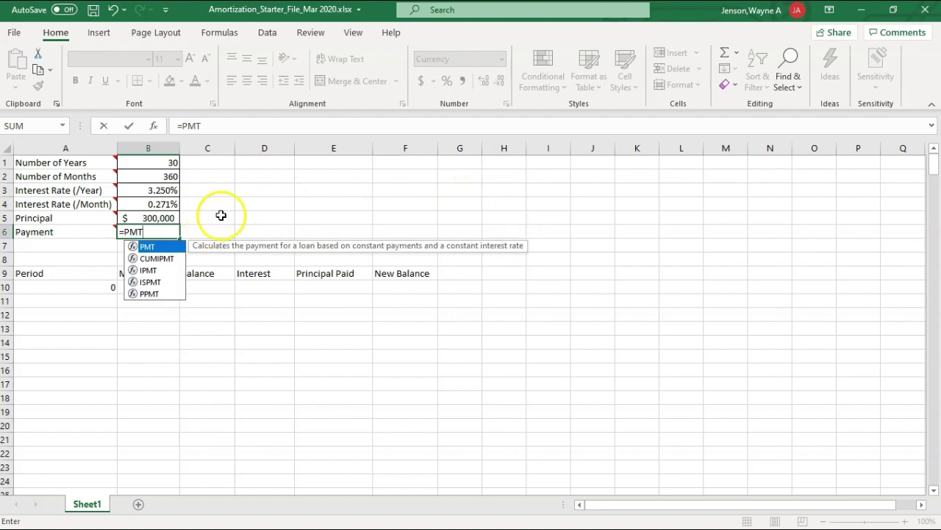
pyautogui.doubleClick(167, 250)
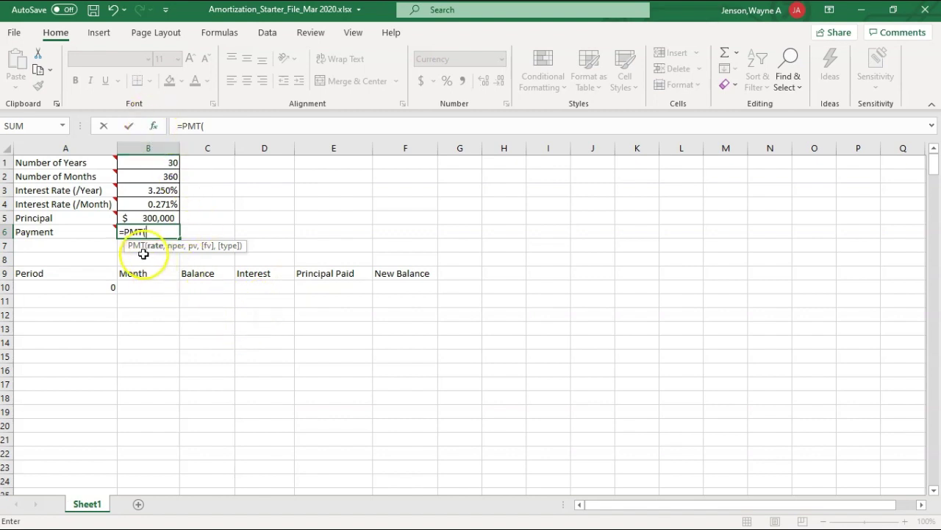
pyautogui.click(156, 130)
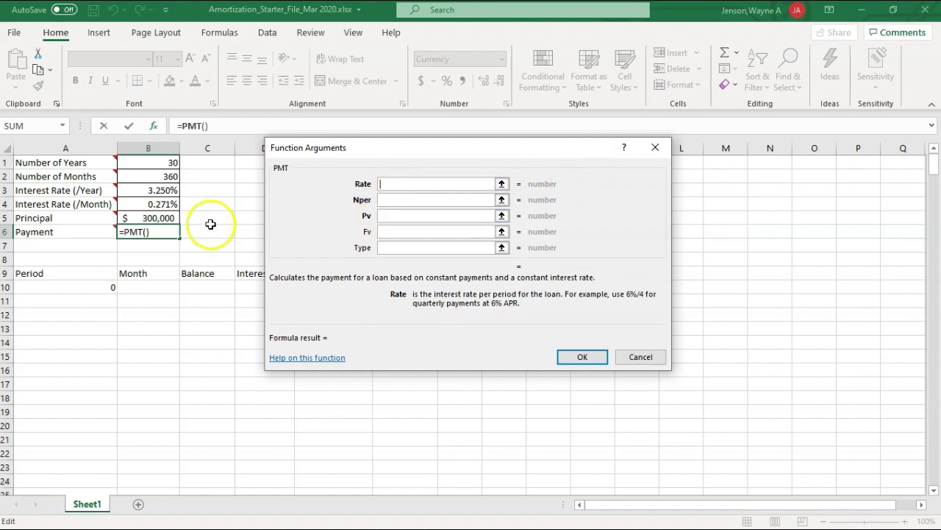
pyautogui.click(159, 205)
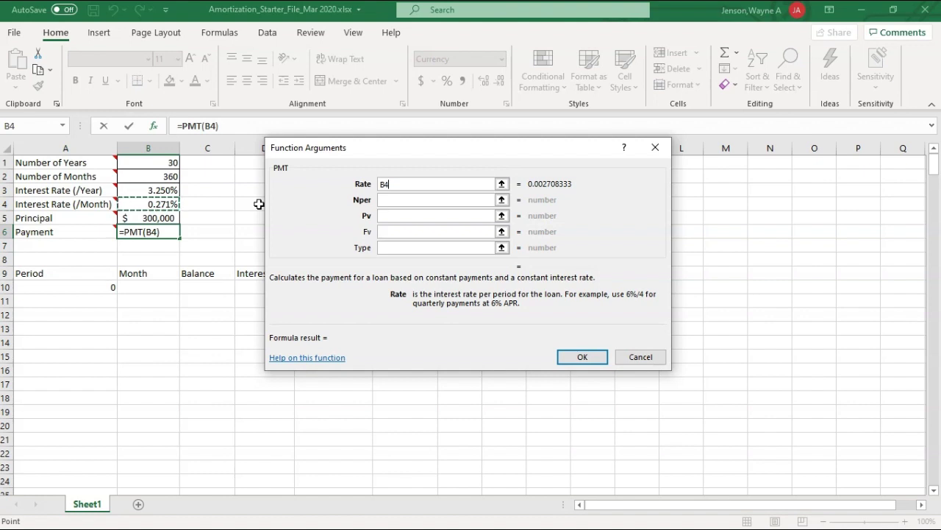
pyautogui.press('Return')
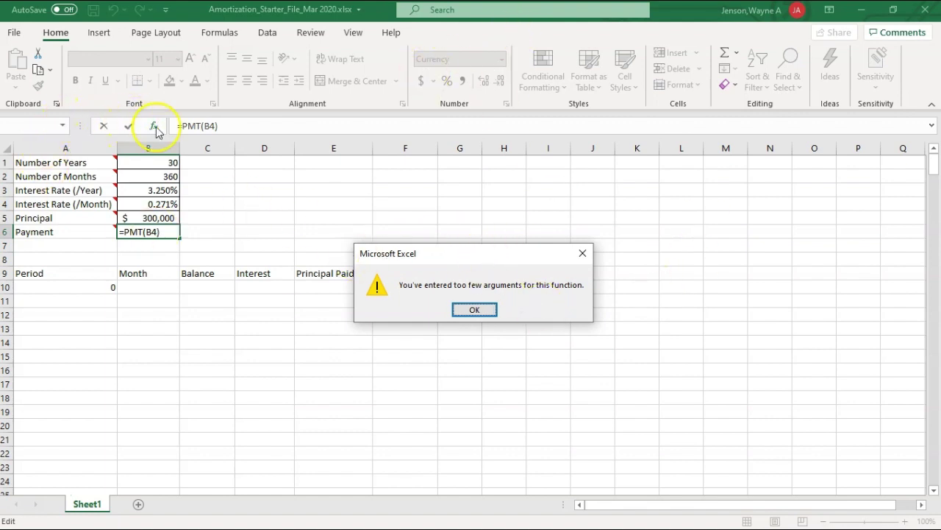
pyautogui.click(474, 309)
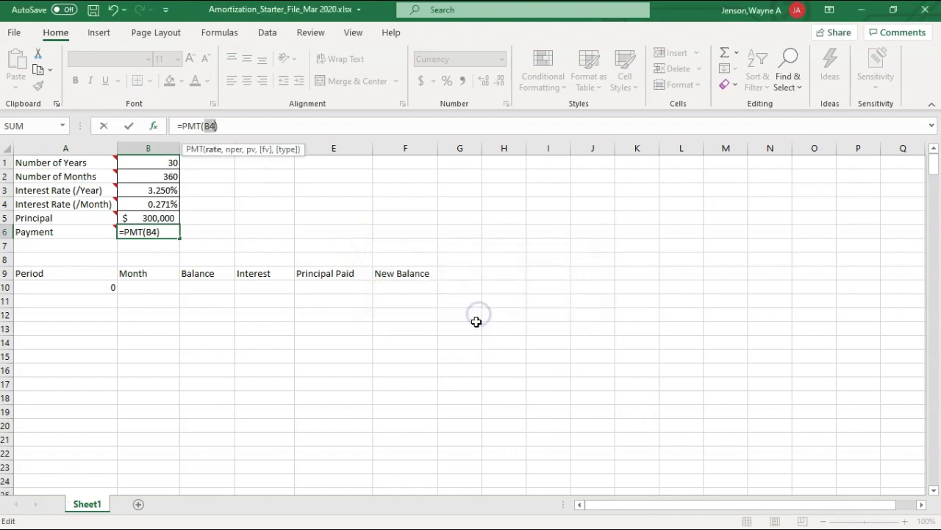
# Complete the PMT arguments in B6 with Nper B2, Pv B5 and Fv 0, leaving Type empty.
pyautogui.click(153, 125)
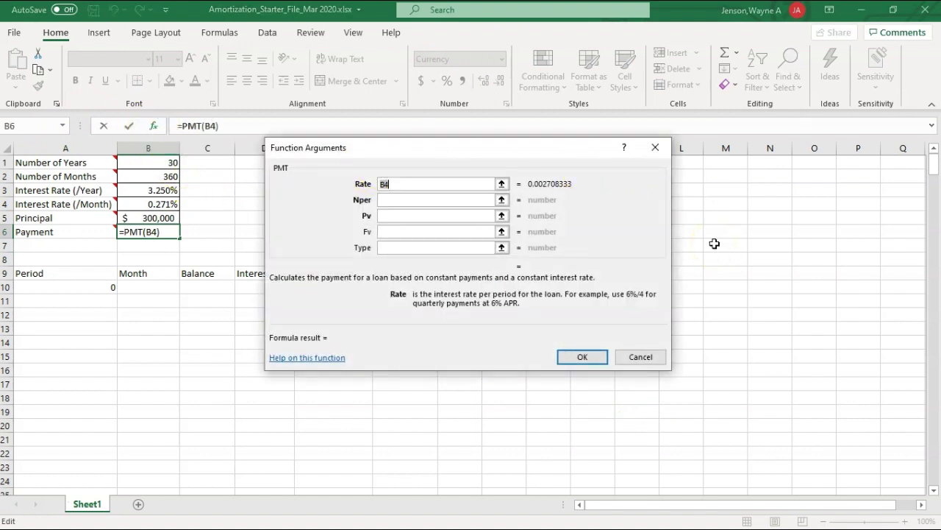
pyautogui.click(472, 200)
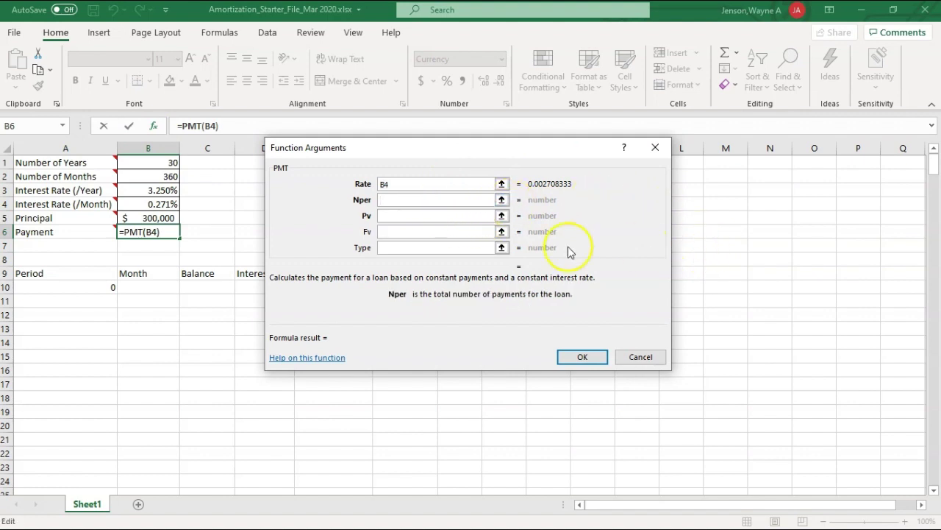
pyautogui.click(161, 175)
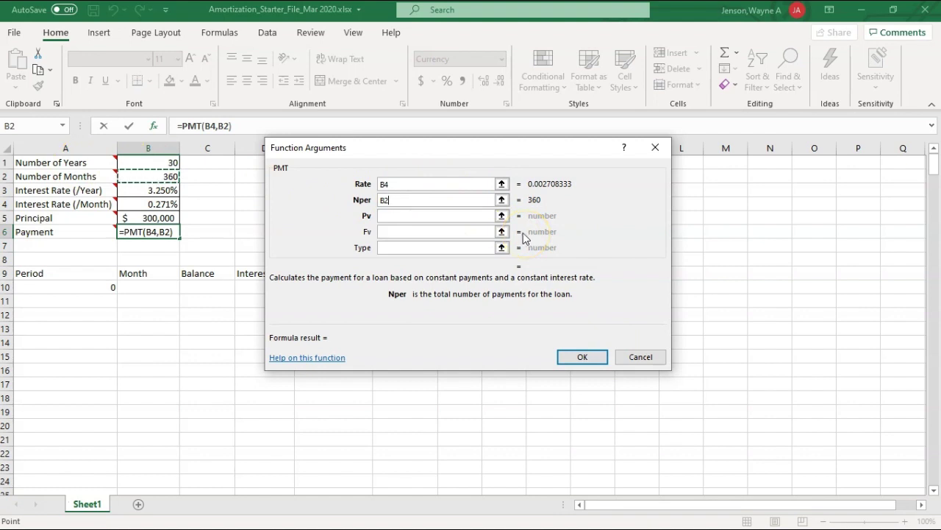
pyautogui.press('Tab')
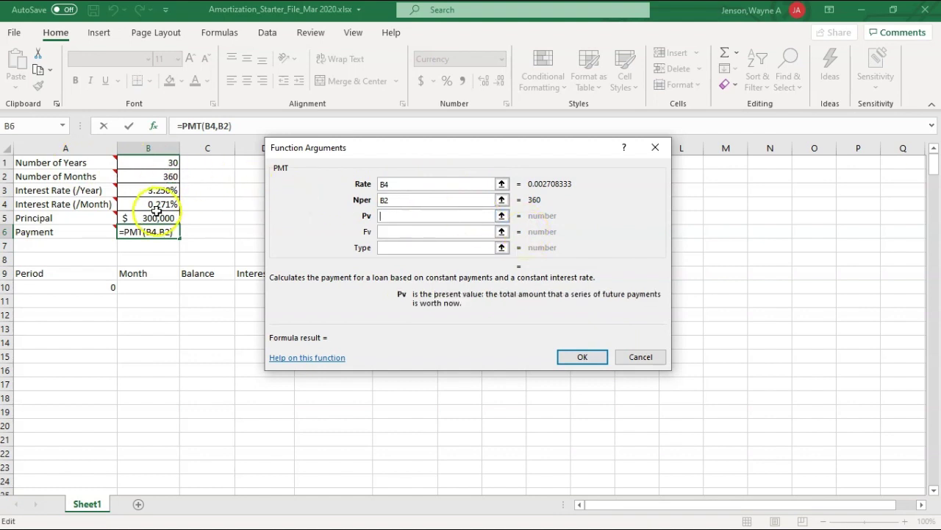
pyautogui.click(155, 213)
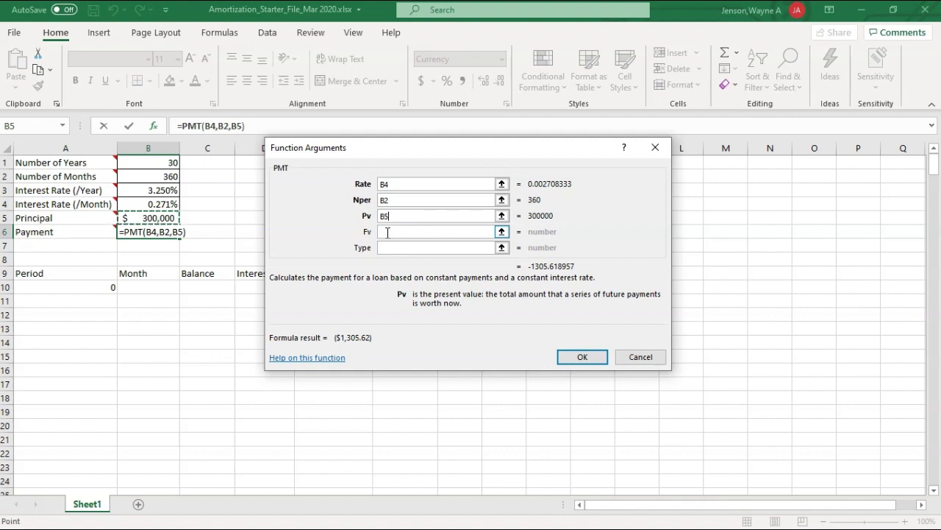
pyautogui.click(387, 232)
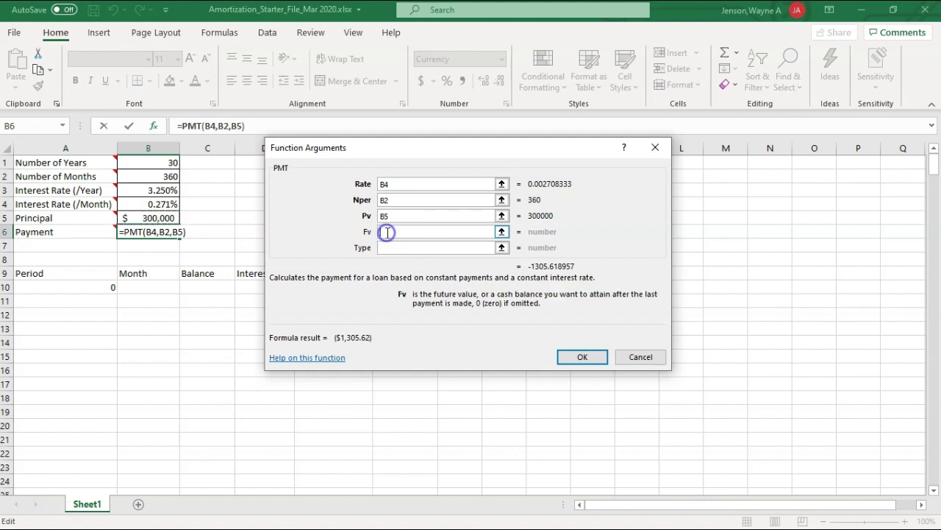
pyautogui.write('0')
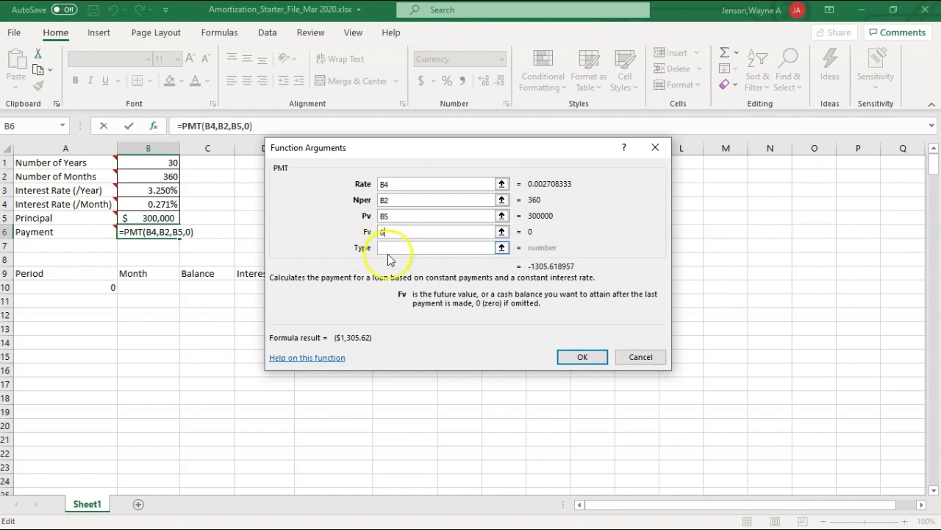
pyautogui.click(401, 248)
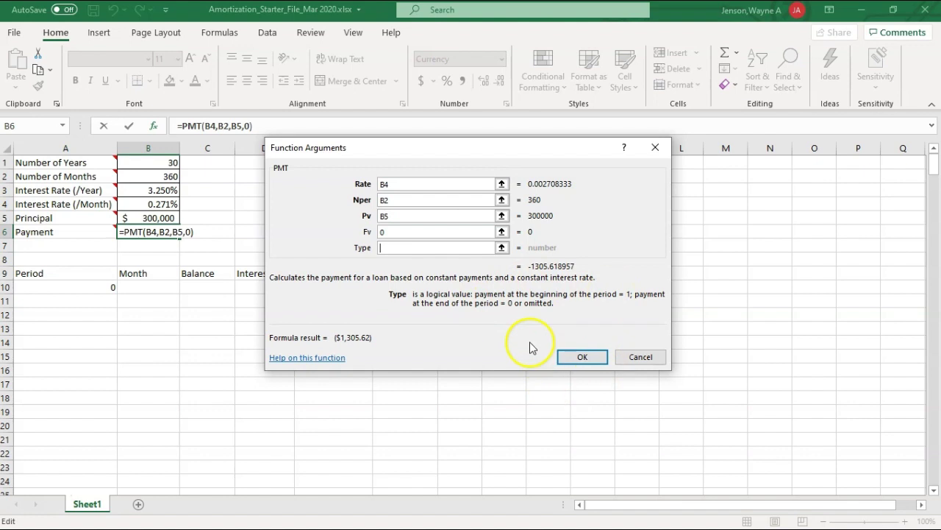
pyautogui.click(592, 361)
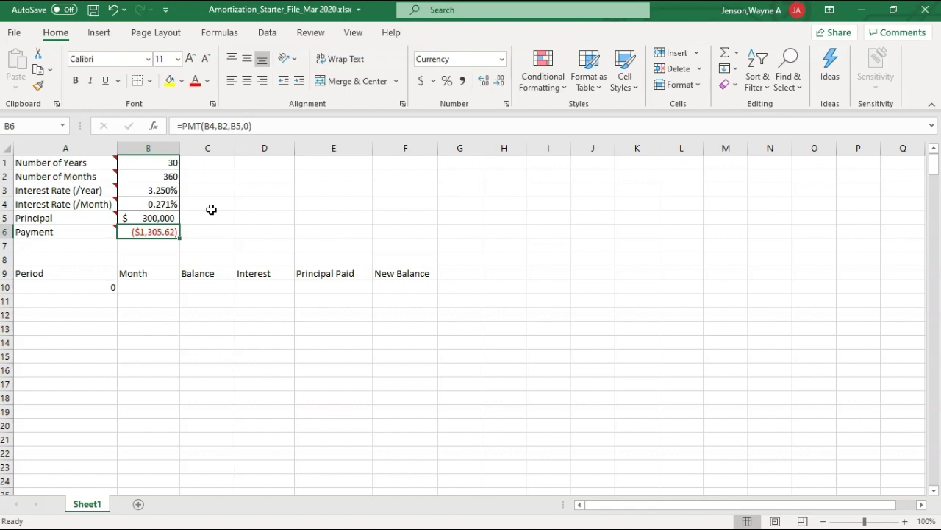
# Put a minus sign before PMT in B6 so the formula reads =-PMT(B4,B2,B5,0).
pyautogui.click(184, 126)
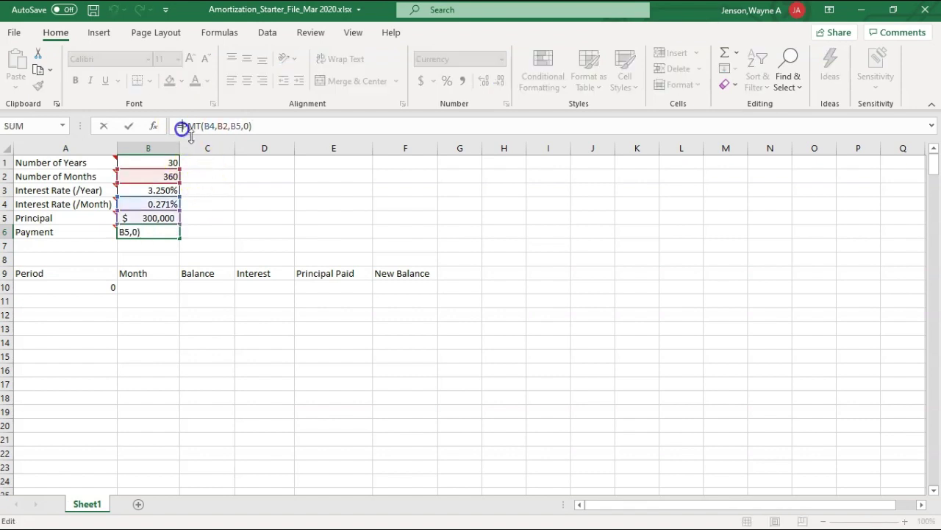
pyautogui.write('-')
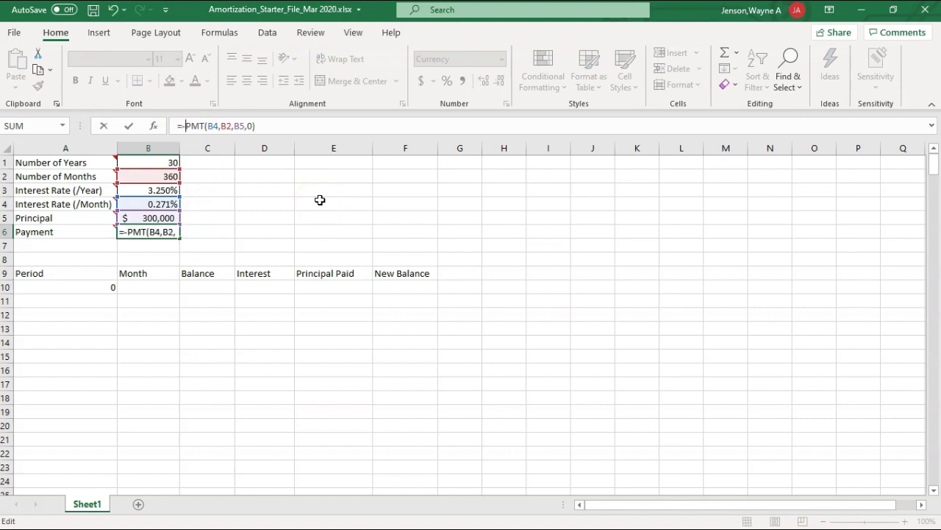
pyautogui.press('Return')
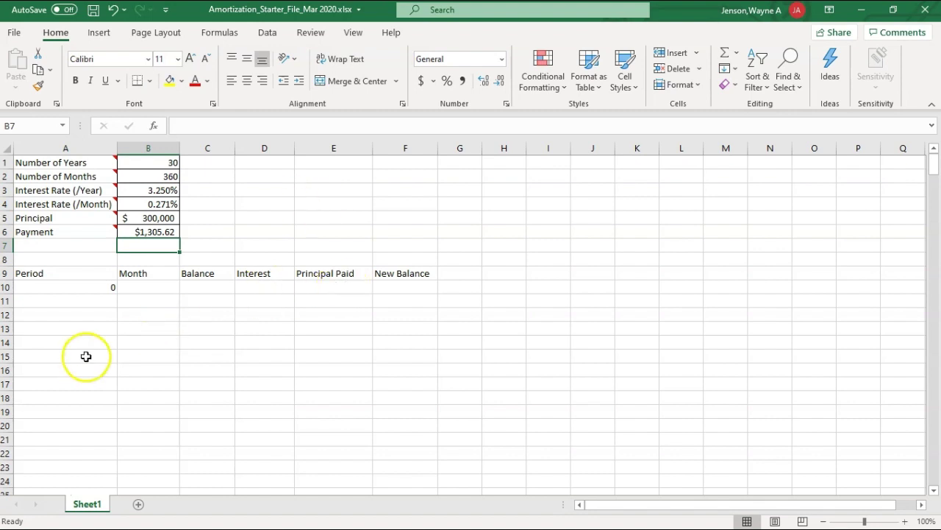
# Link the period 0 New Balance in F10 to the principal with =B5.
pyautogui.scroll(-1, 215, 266)
pyautogui.scroll(1, 209, 284)
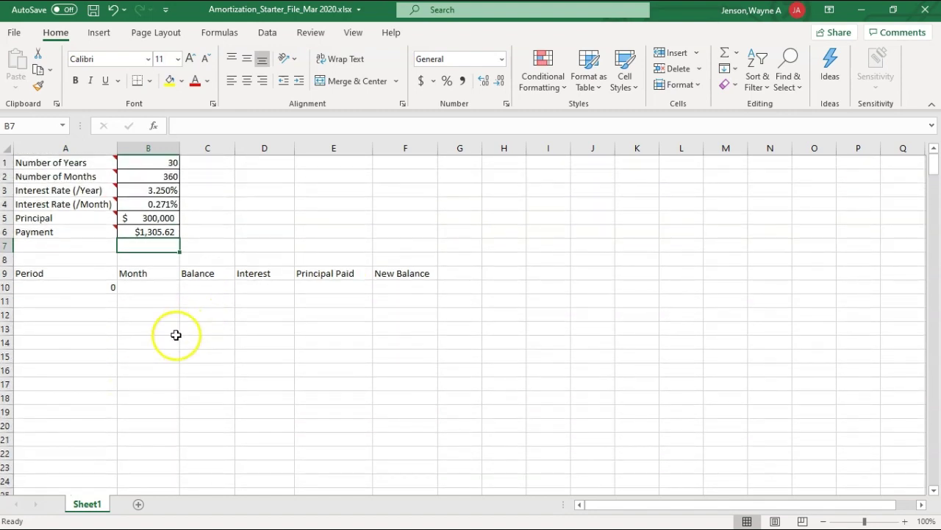
pyautogui.click(80, 288)
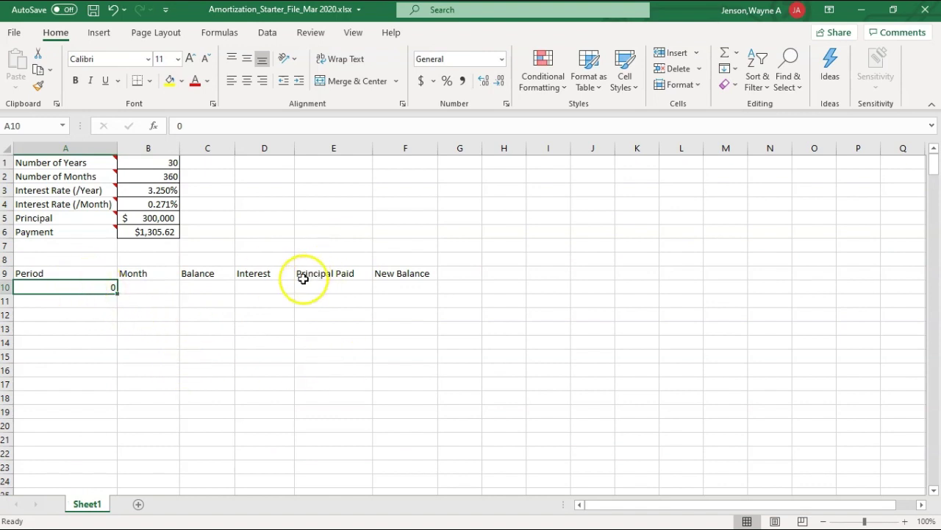
pyautogui.click(393, 284)
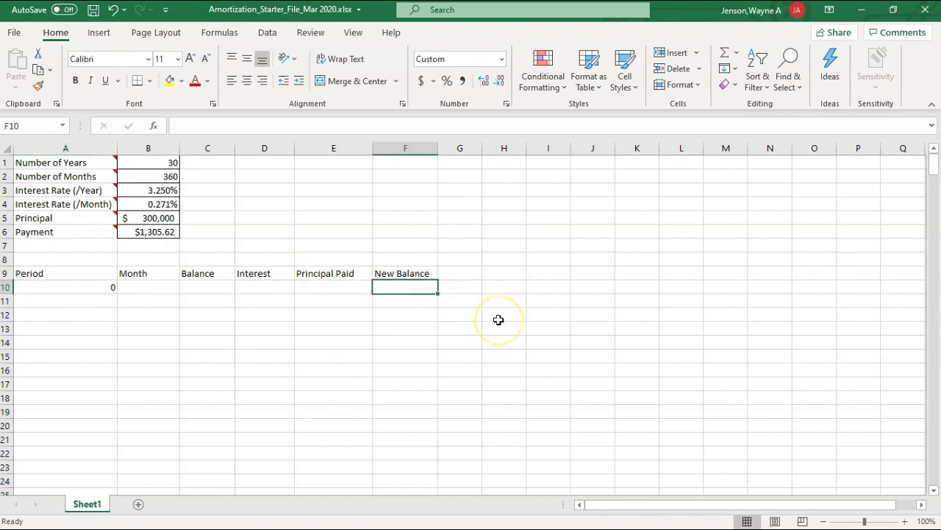
pyautogui.write('=')
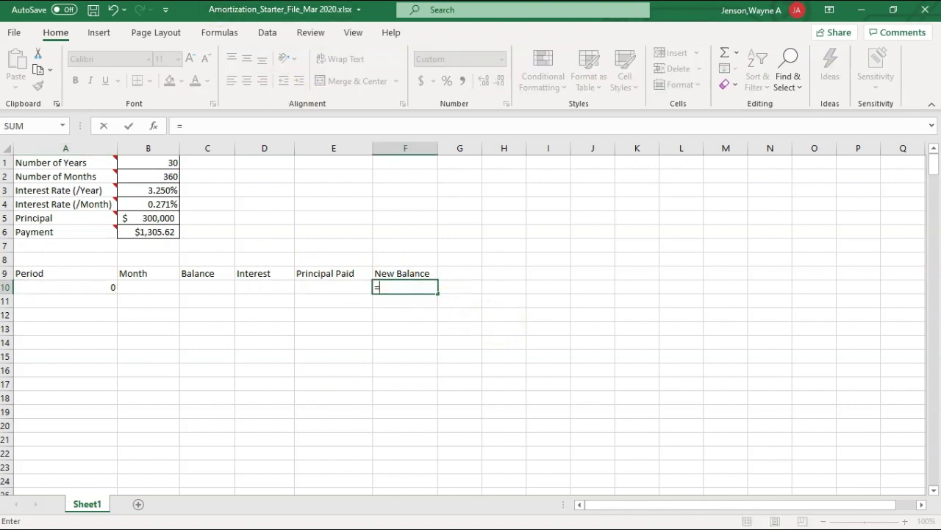
pyautogui.click(167, 218)
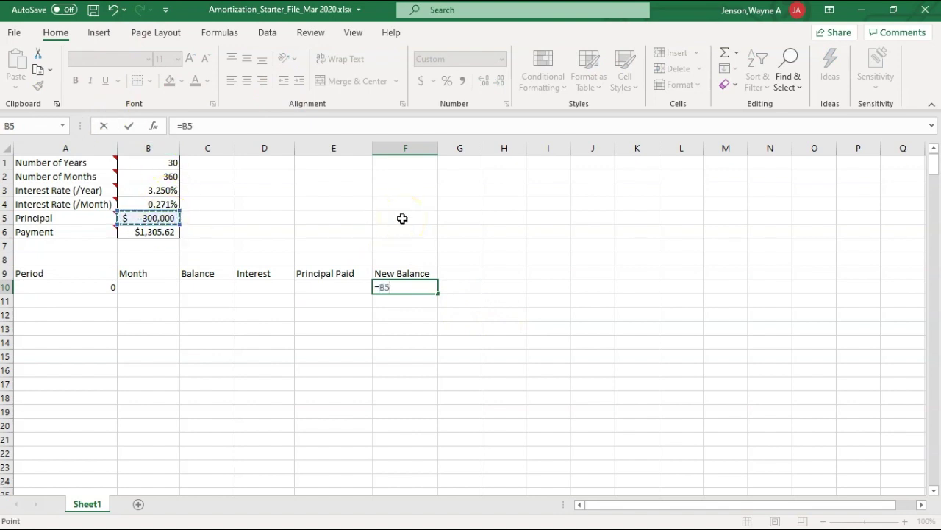
pyautogui.press('Return')
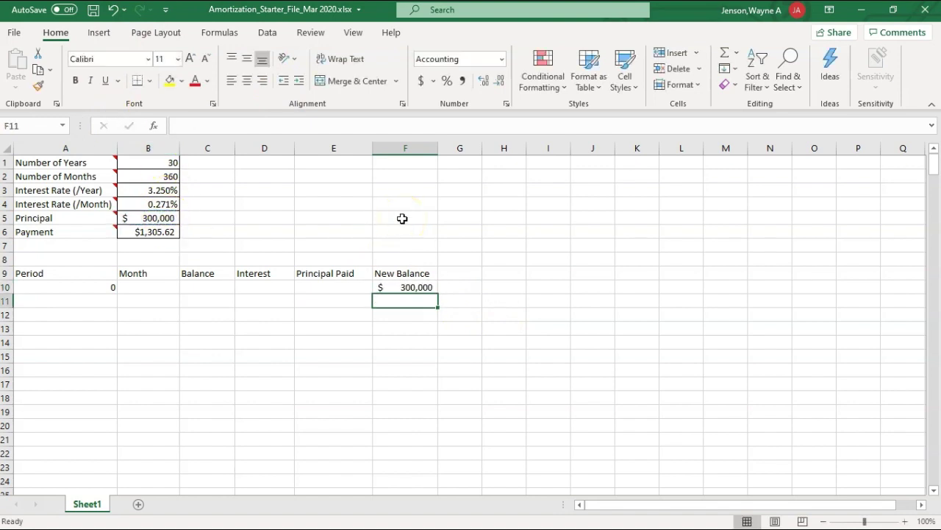
# Enter the formula =A10+1 in A11 to number the first payment period.
pyautogui.click(91, 304)
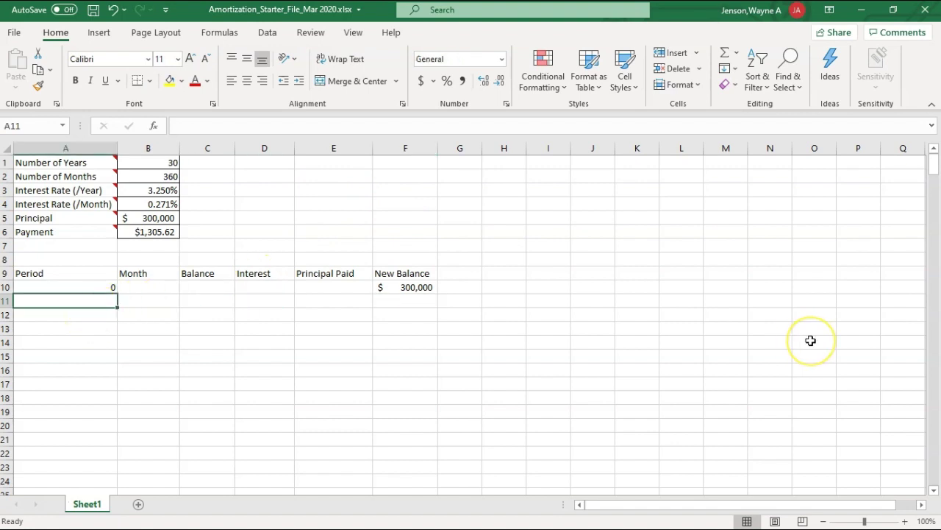
pyautogui.write('1')
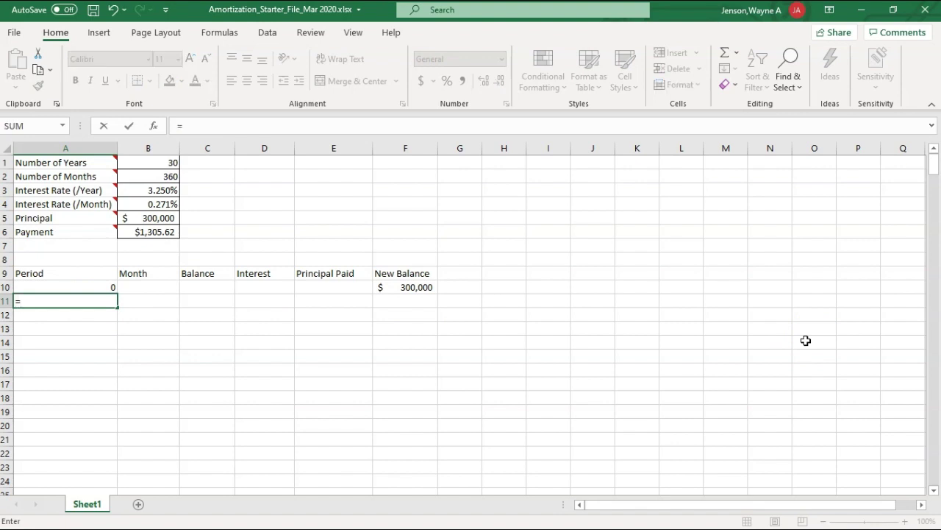
pyautogui.click(89, 286)
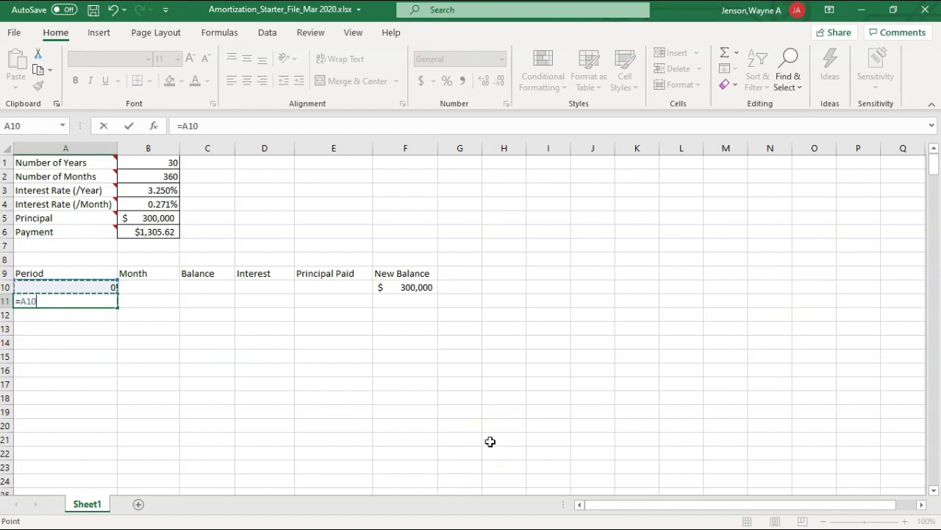
pyautogui.write('+1')
pyautogui.press('Return')
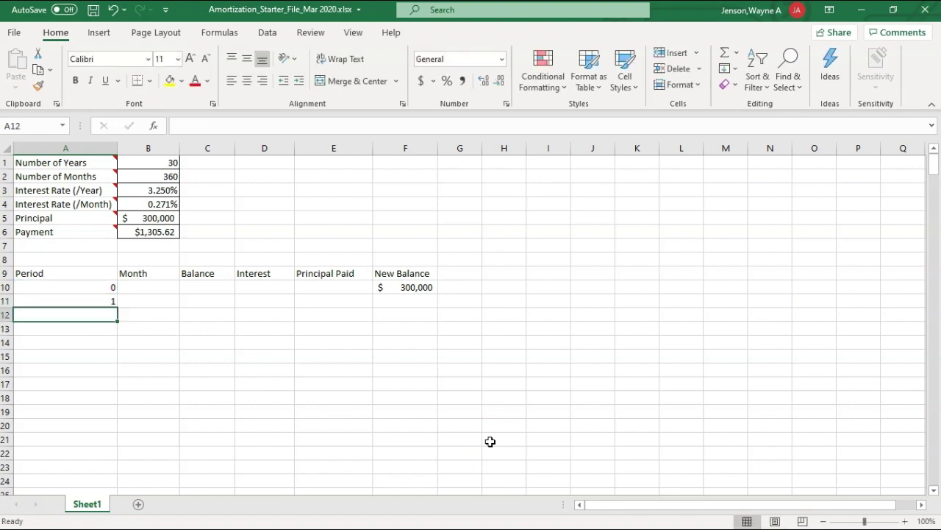
# Fill the A11 period formula down column A to period 360 in row 370.
pyautogui.click(101, 299)
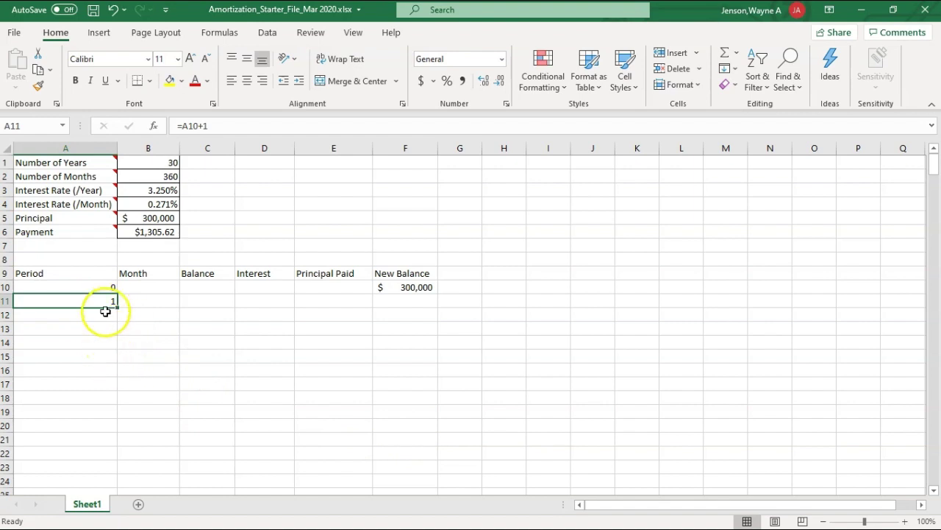
pyautogui.moveTo(118, 308); pyautogui.dragTo(79, 182)
pyautogui.scroll(5, 105, 245)
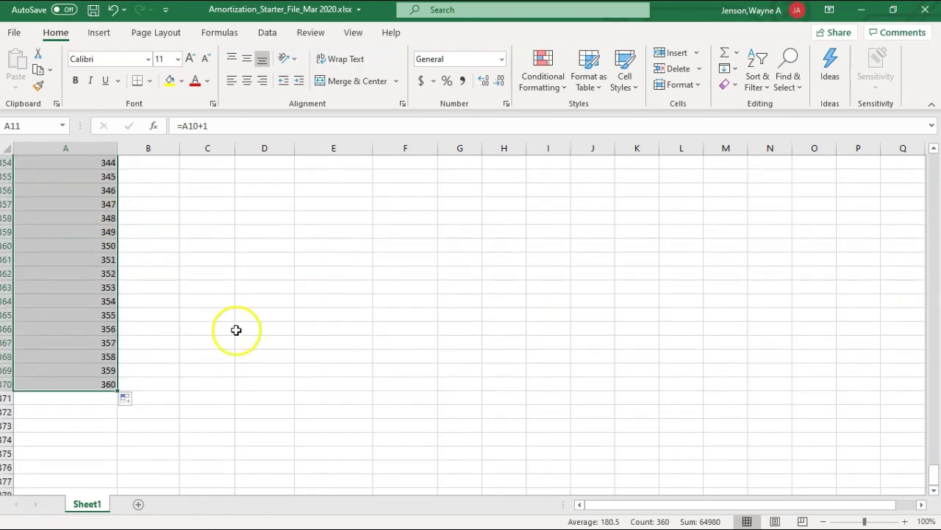
# Enter the first two payment dates in the Month column: 4/1/20 in B11 and 5/1/20 in B12.
pyautogui.scroll(1, 236, 330)
pyautogui.moveTo(240, 247); pyautogui.dragTo(239, 239)
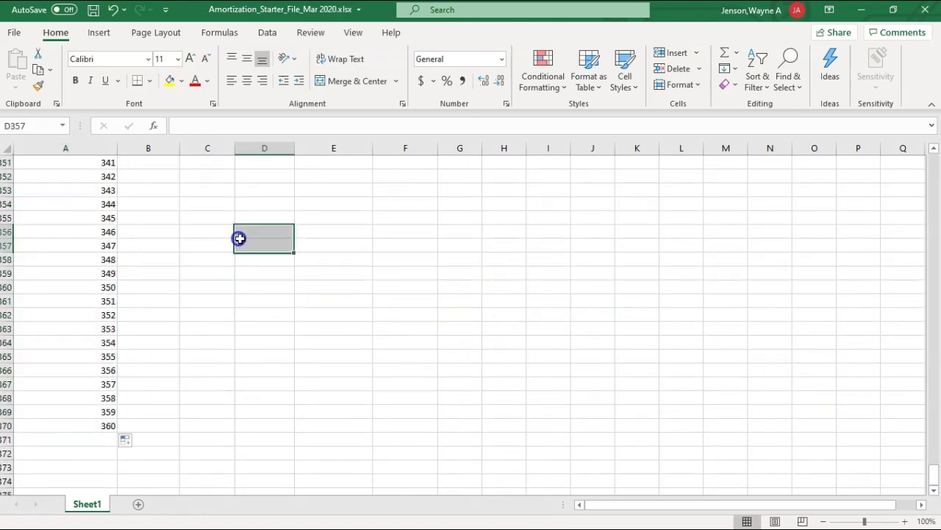
pyautogui.moveTo(931, 472); pyautogui.dragTo(928, 144)
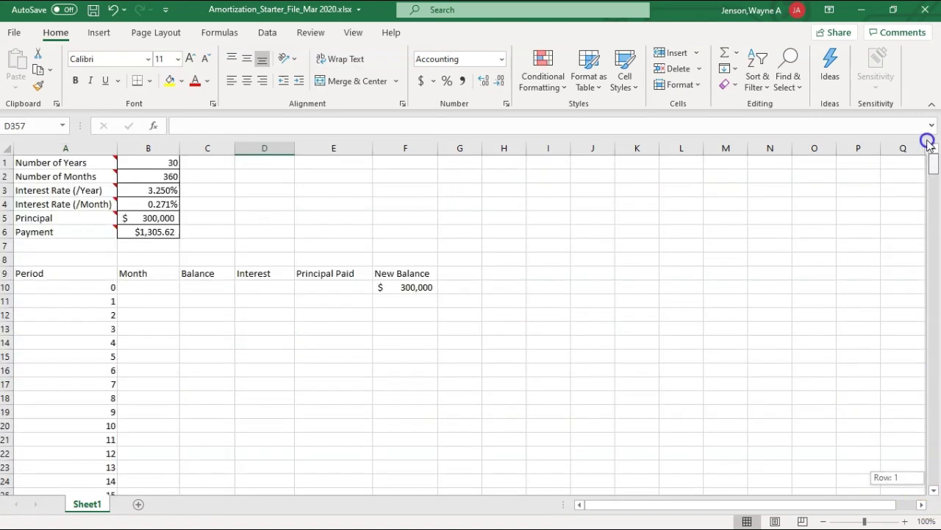
pyautogui.click(140, 301)
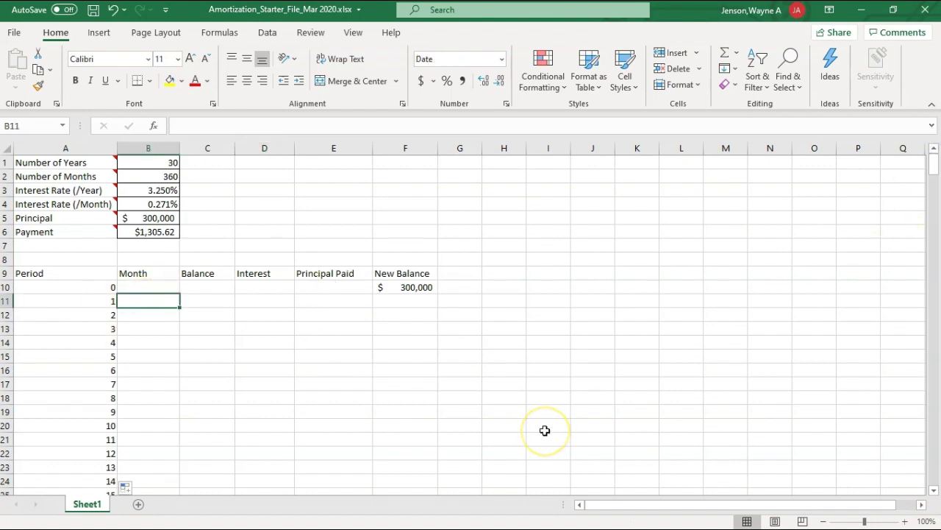
pyautogui.write('4')
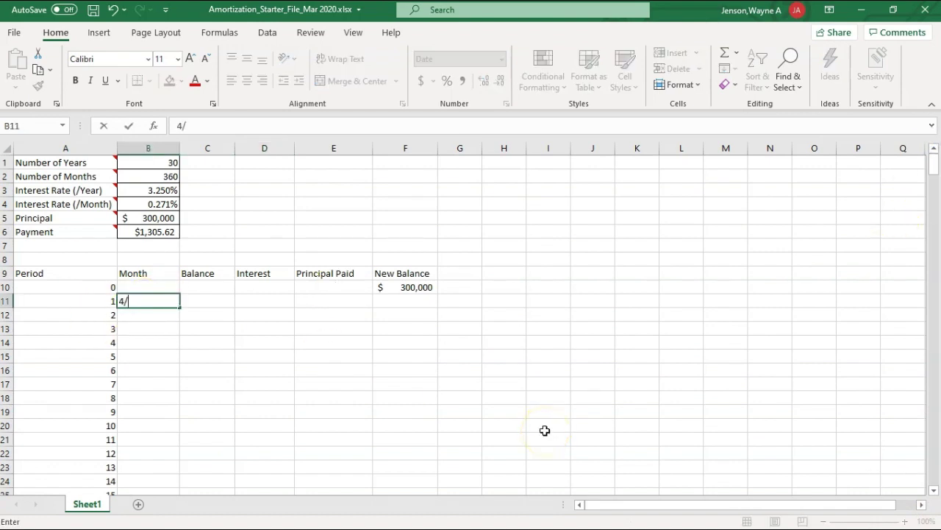
pyautogui.write('/1/20')
pyautogui.press('Return')
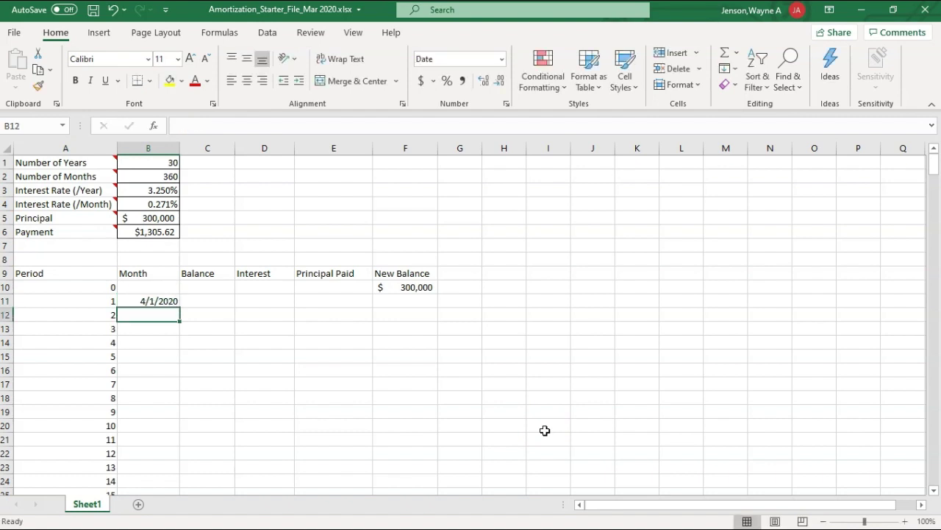
pyautogui.write('5/')
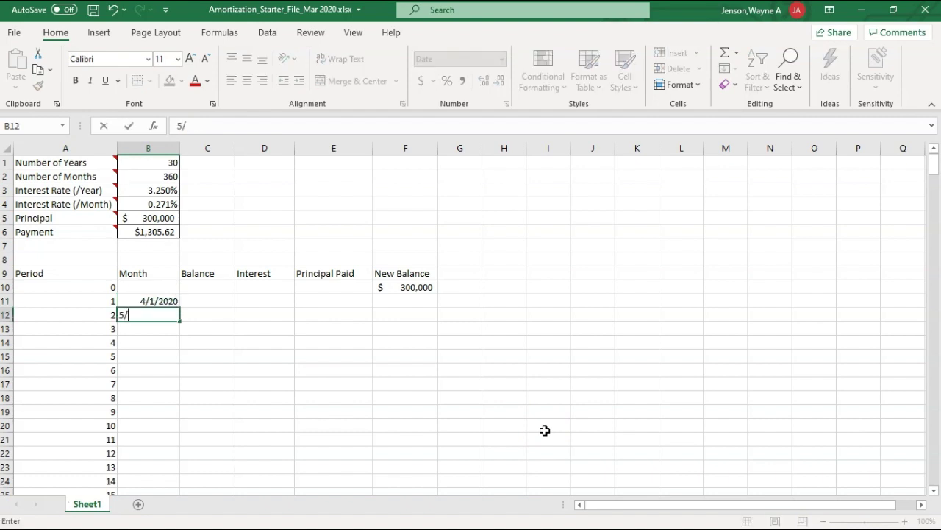
pyautogui.write('1/20')
pyautogui.press('Return')
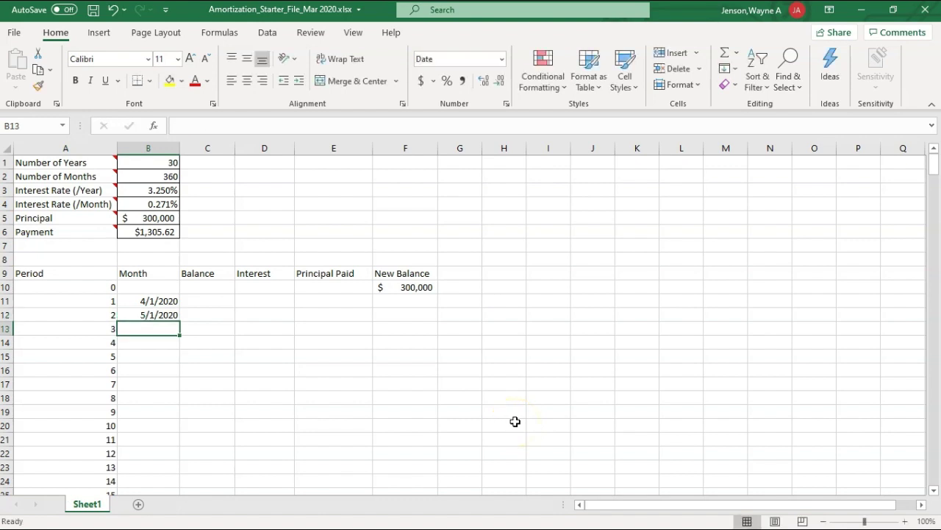
# Fill the monthly date series from B11:B12 down the Month column to period 360 in row 370.
pyautogui.moveTo(172, 302); pyautogui.dragTo(169, 312)
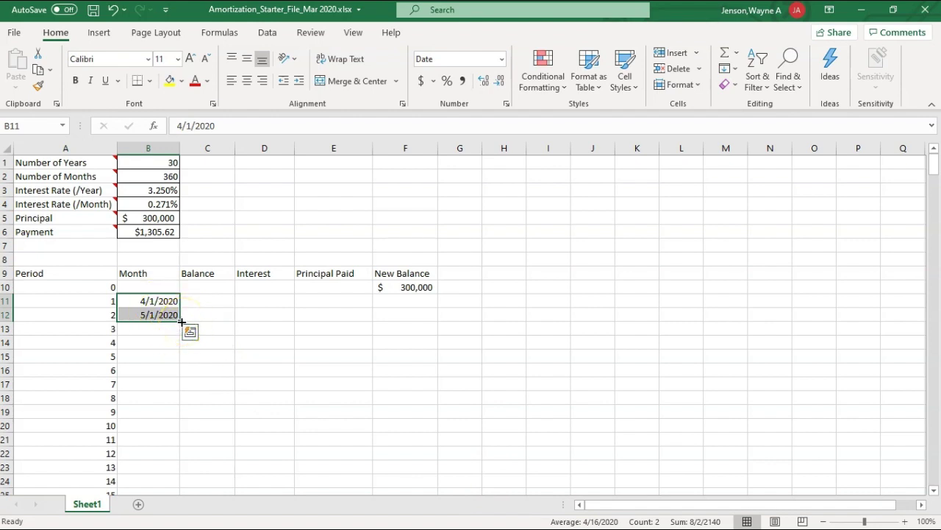
pyautogui.doubleClick(182, 322)
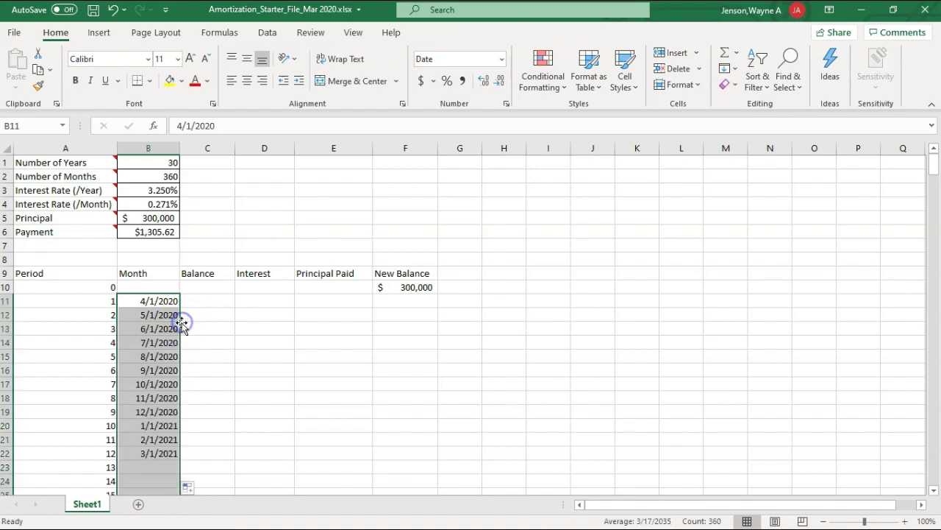
pyautogui.scroll(-7, 305, 371)
pyautogui.scroll(-12, 305, 372)
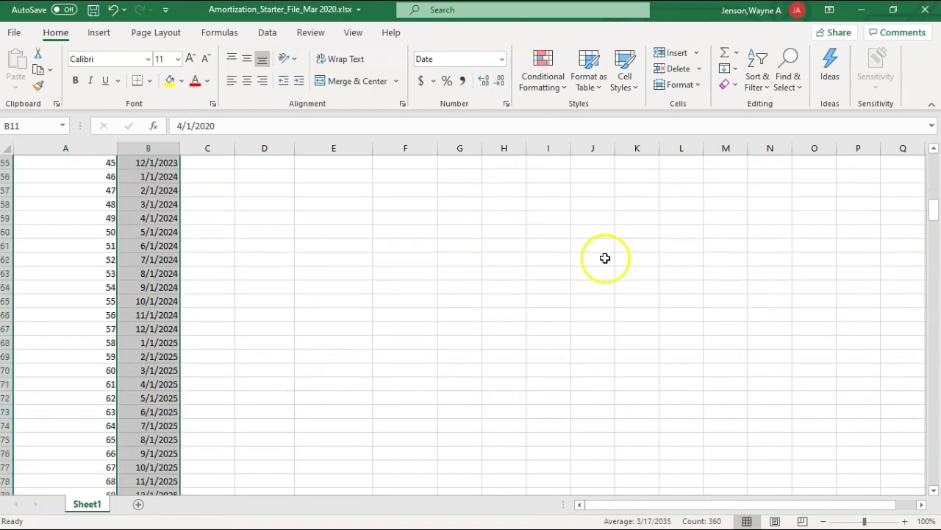
pyautogui.moveTo(933, 212); pyautogui.dragTo(917, 491)
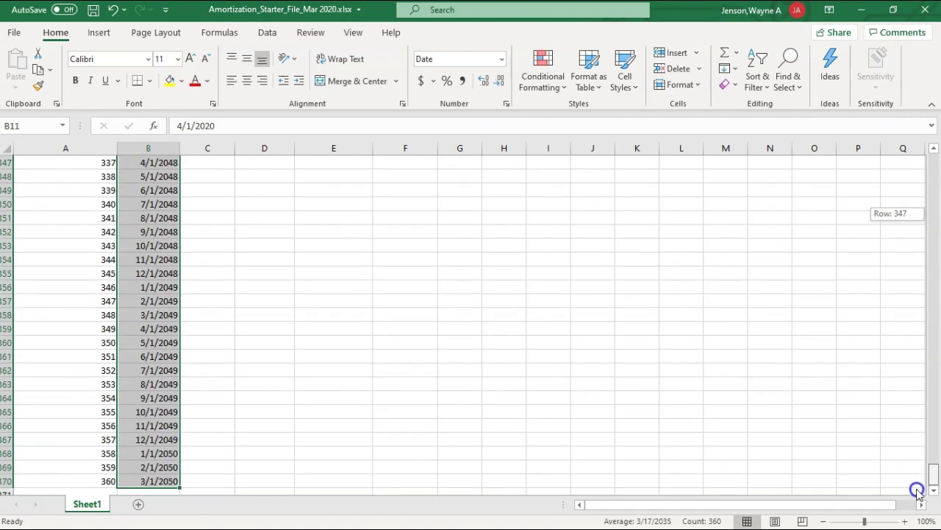
pyautogui.moveTo(918, 491); pyautogui.dragTo(921, 139)
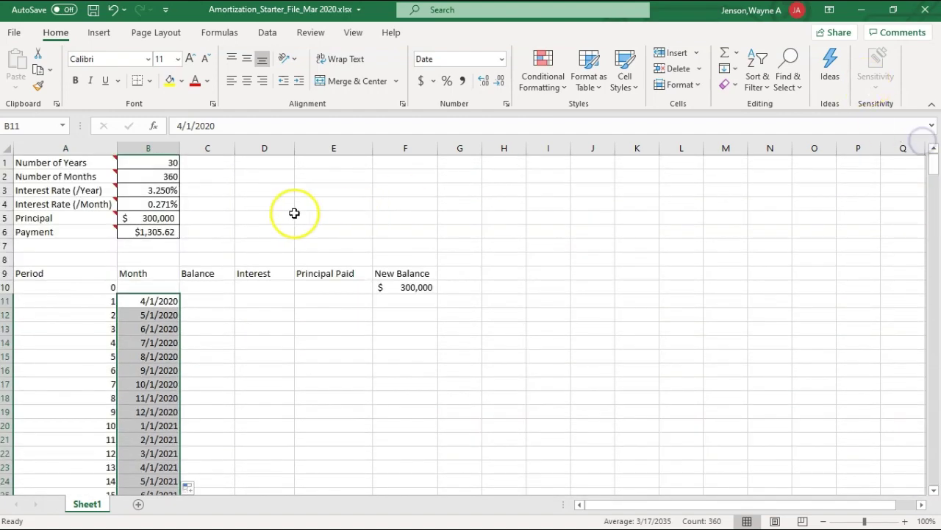
# Link the period 1 Balance in C11 to the period 0 New Balance with =F10.
pyautogui.click(213, 300)
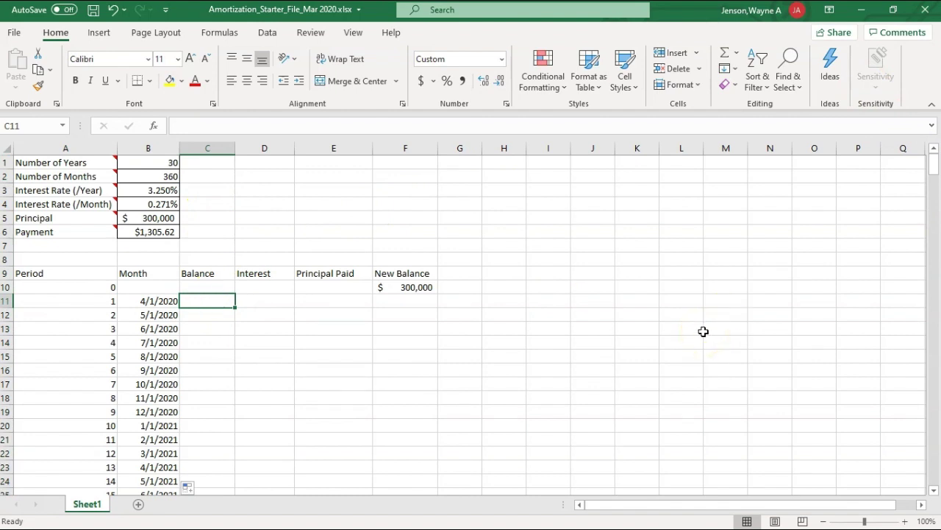
pyautogui.write('=')
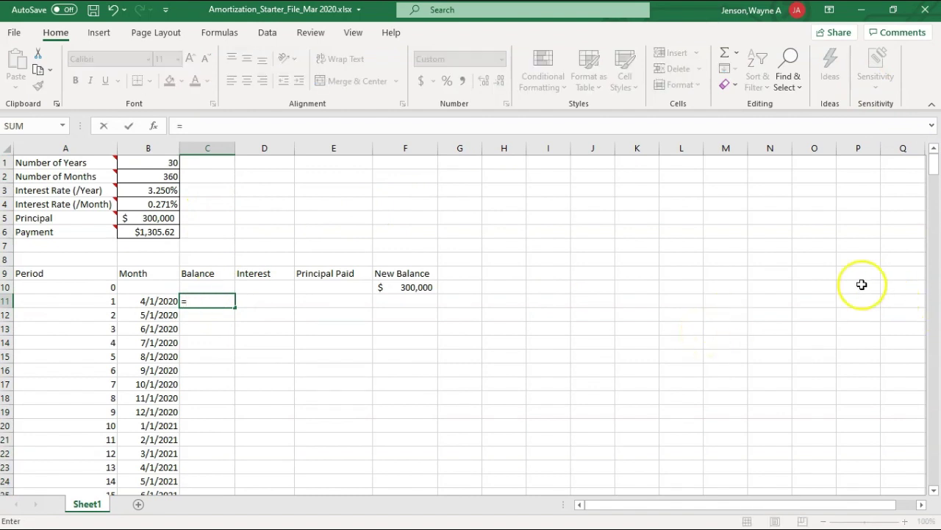
pyautogui.click(417, 287)
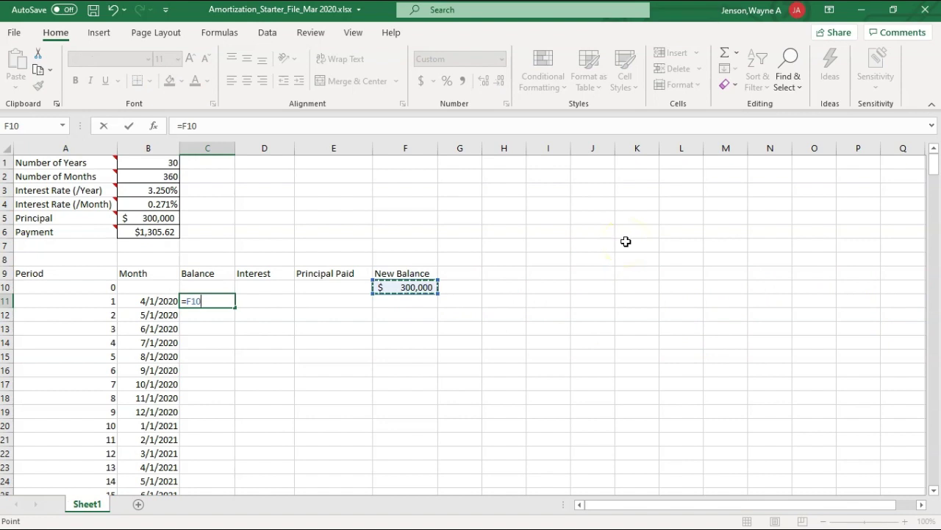
pyautogui.press('Return')
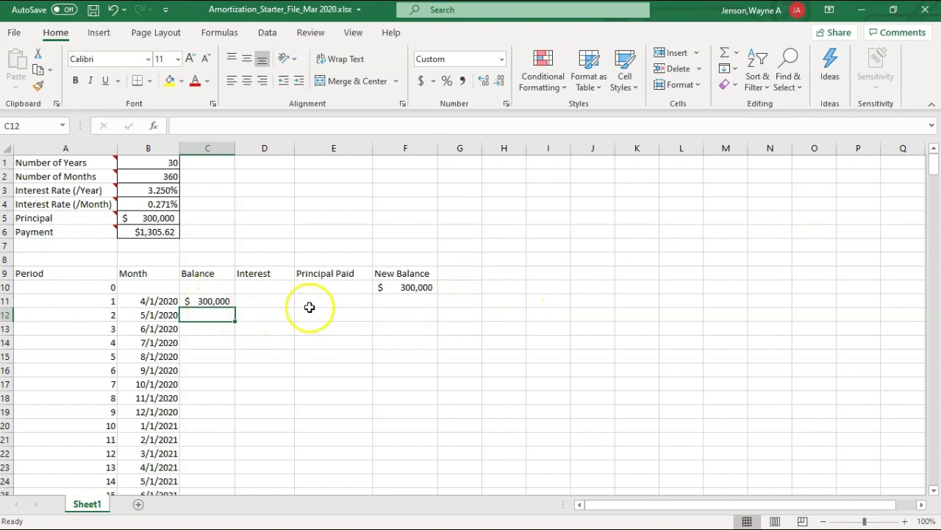
# Calculate the period 1 Interest in D11 with =C11*$B$4, keeping the monthly rate reference absolute.
pyautogui.click(252, 300)
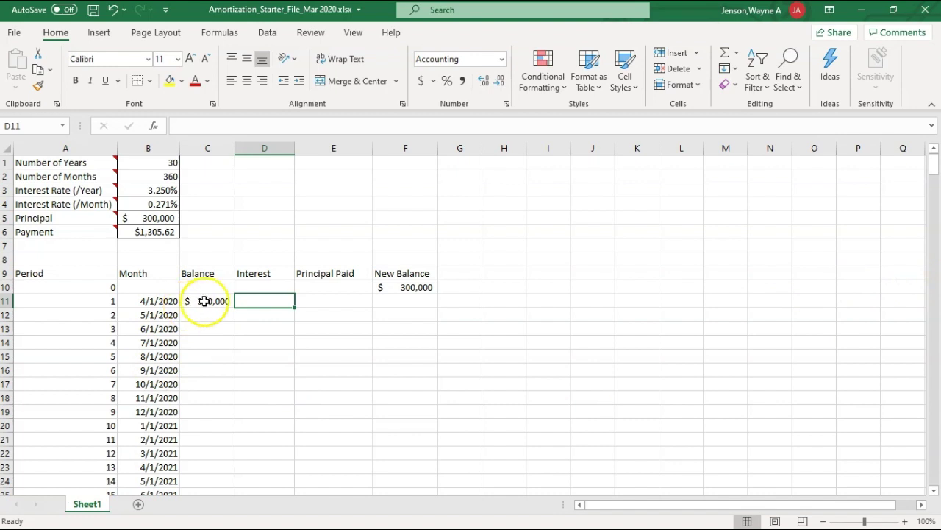
pyautogui.write('=')
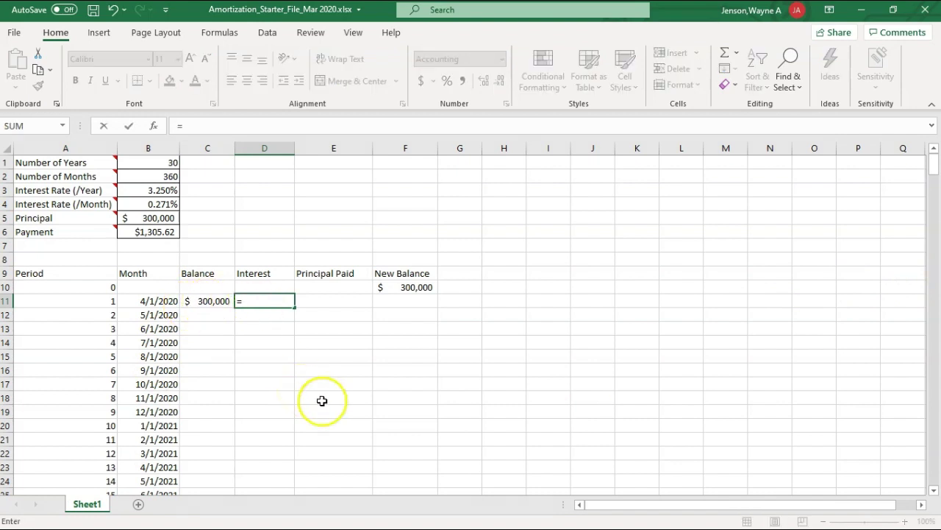
pyautogui.click(202, 300)
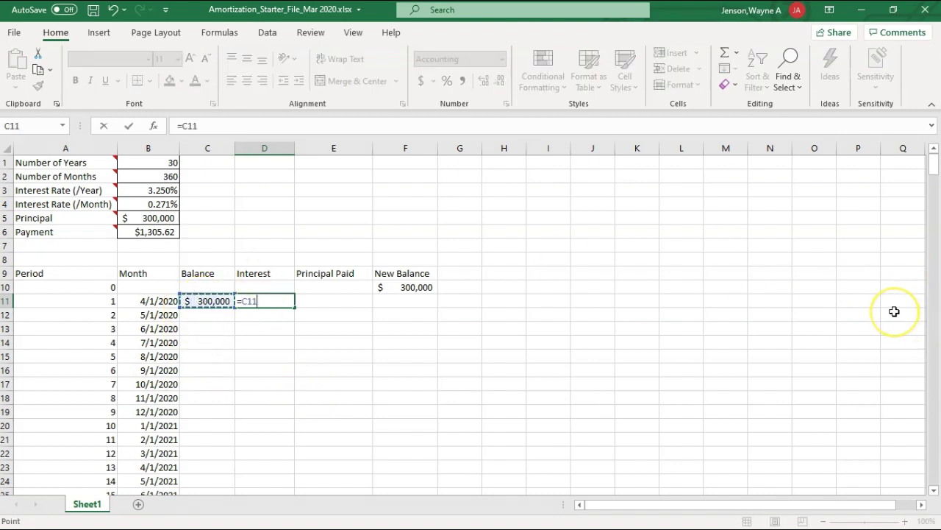
pyautogui.write('*')
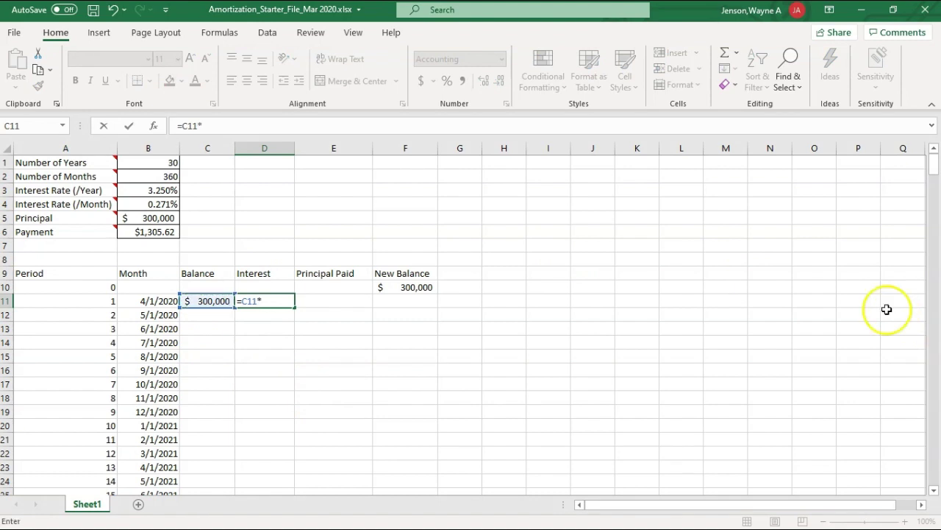
pyautogui.click(157, 205)
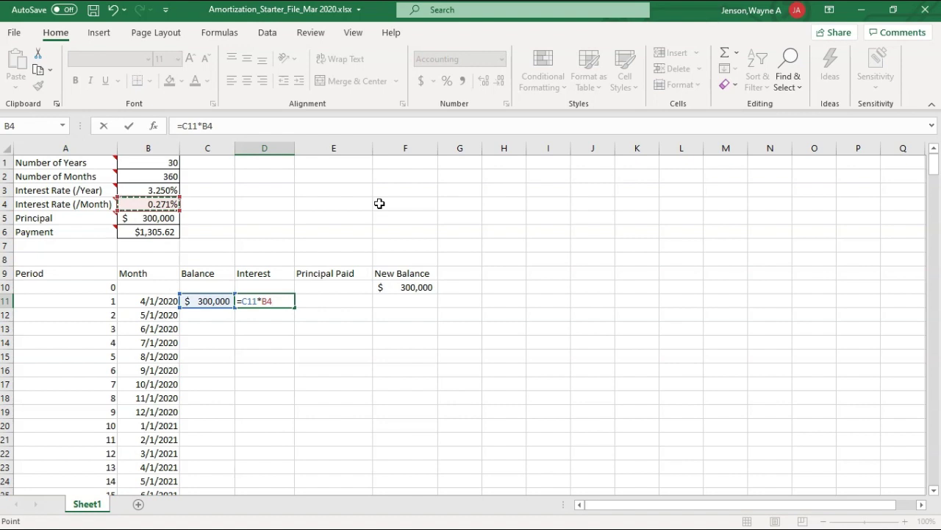
pyautogui.click(207, 126)
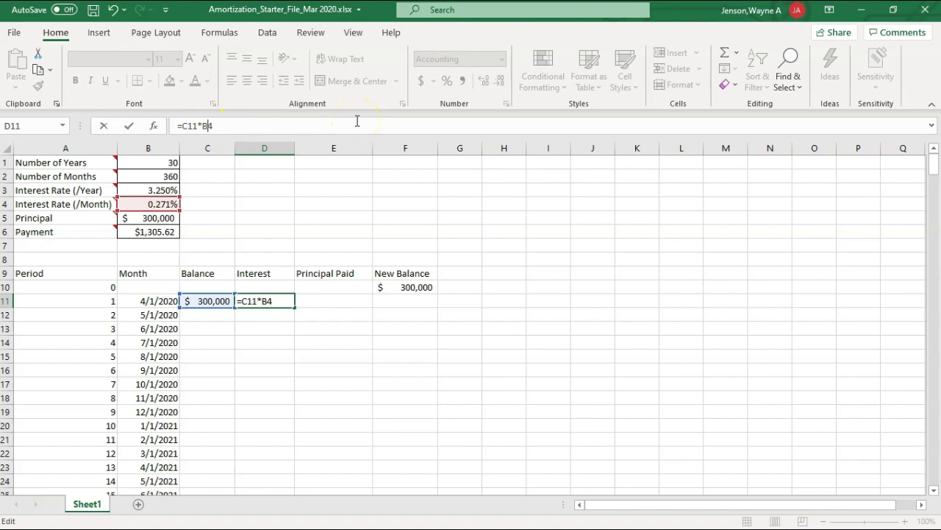
pyautogui.press('F4')
pyautogui.press('Return')
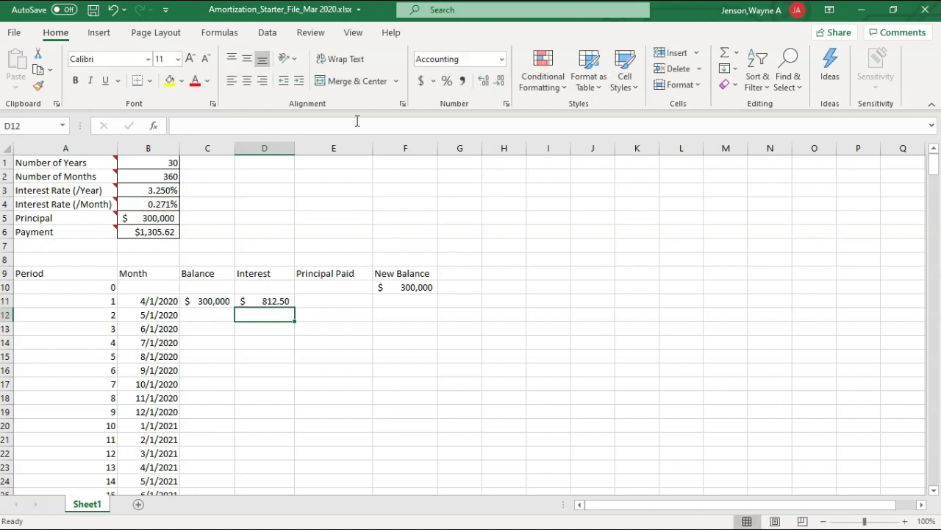
# Calculate the period 1 Principal Paid in E11 with =$B$6-D11, keeping the payment reference absolute.
pyautogui.click(306, 303)
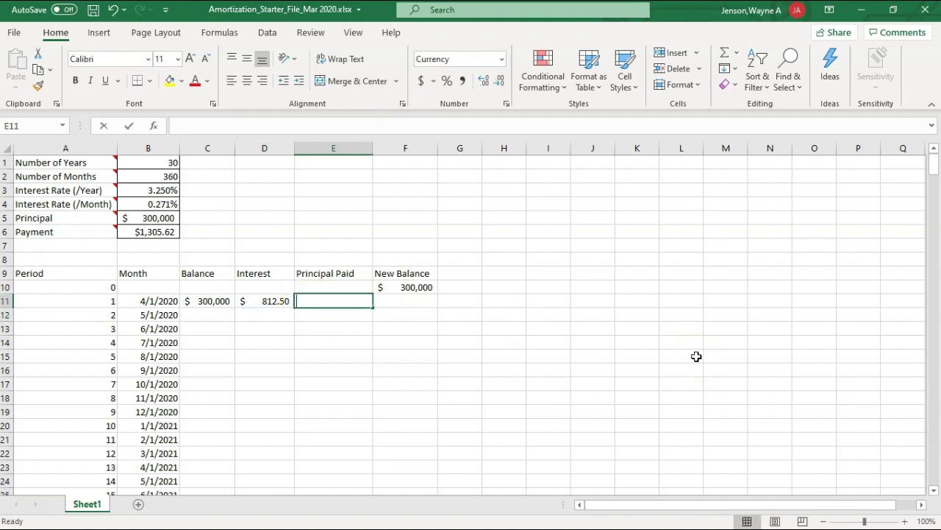
pyautogui.write('=')
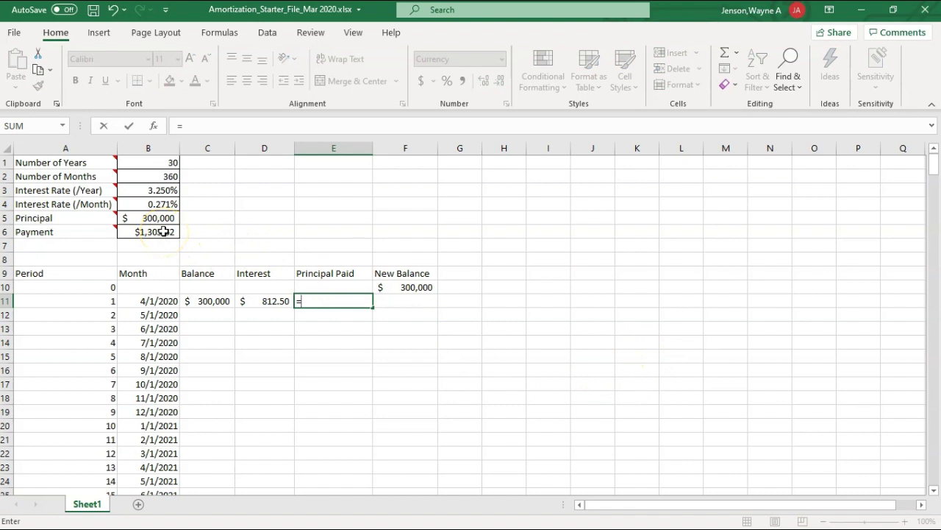
pyautogui.click(164, 232)
pyautogui.write('-')
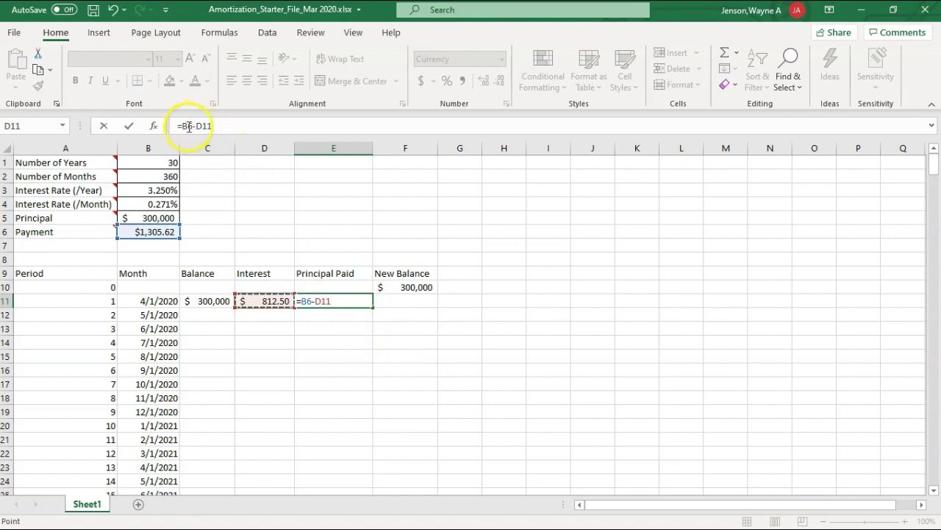
pyautogui.click(185, 125)
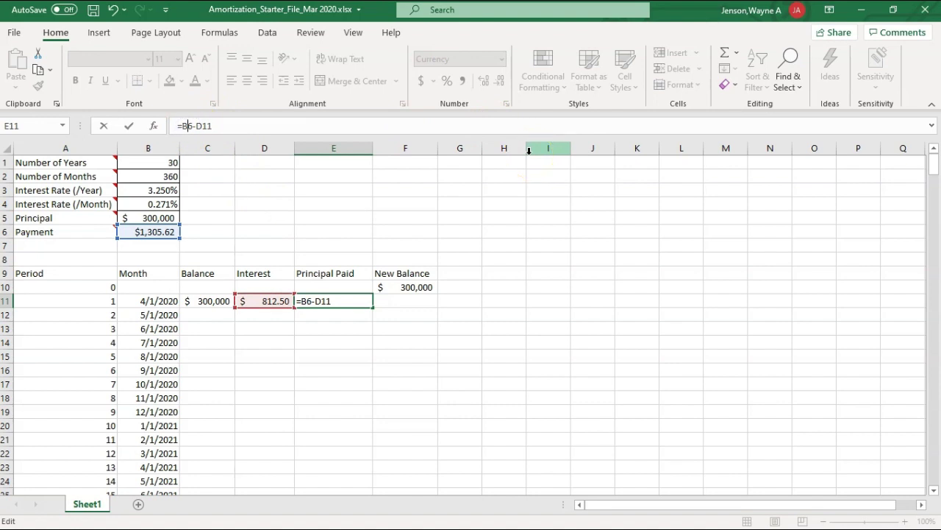
pyautogui.press('F4')
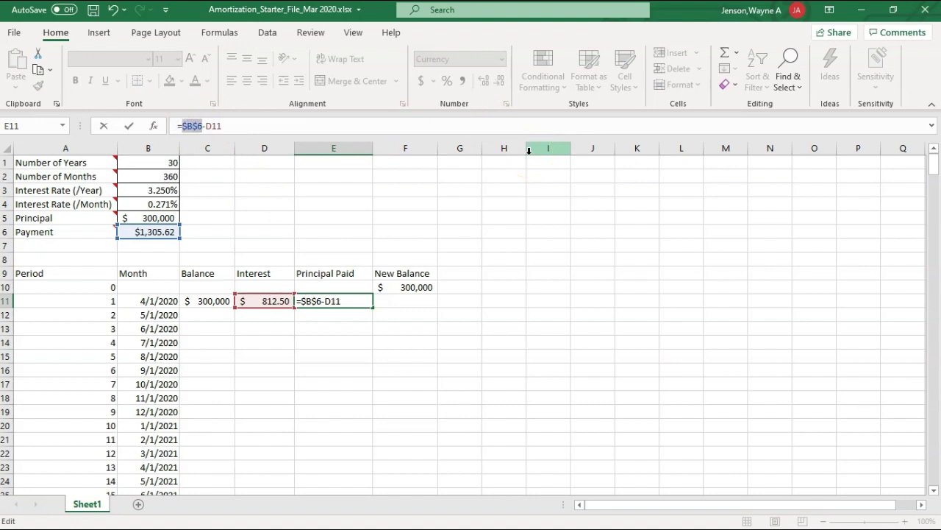
pyautogui.press('Tab')
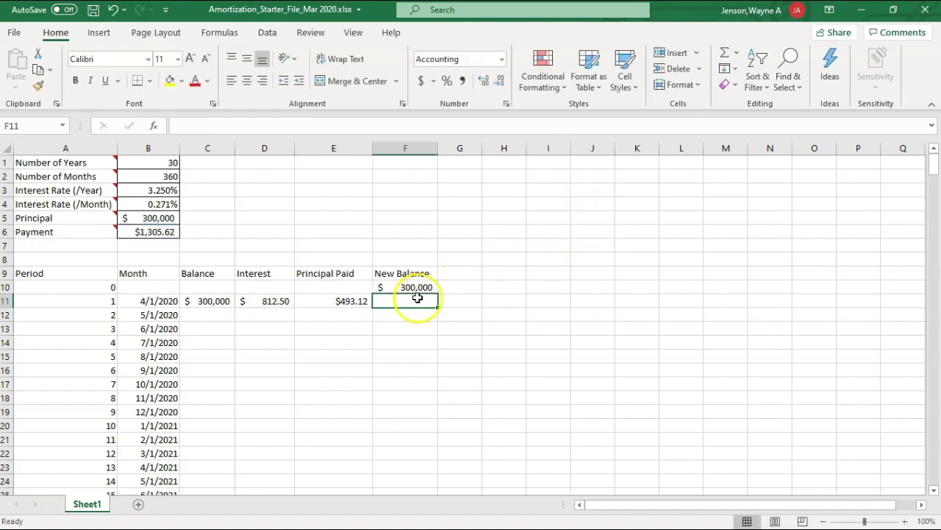
# Calculate the period 1 New Balance in F11 with =C11-E11.
pyautogui.write('=')
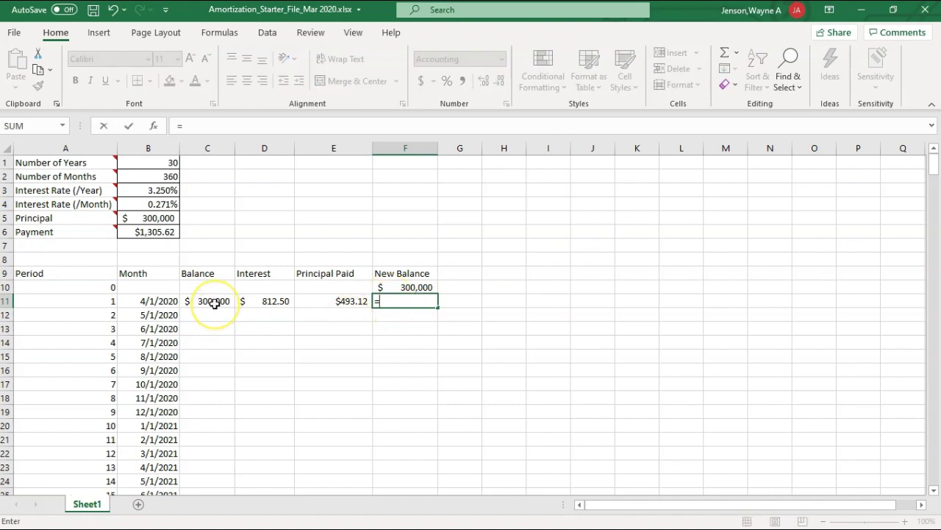
pyautogui.click(214, 303)
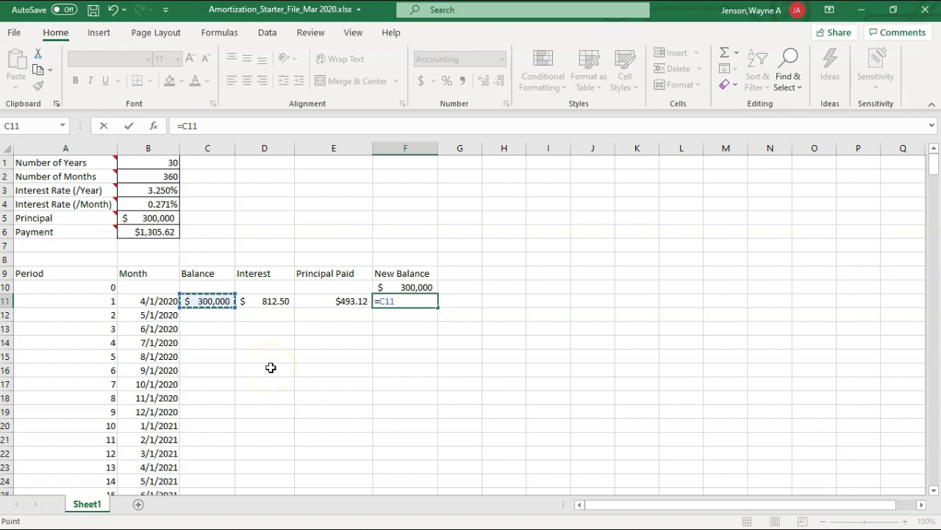
pyautogui.write('-')
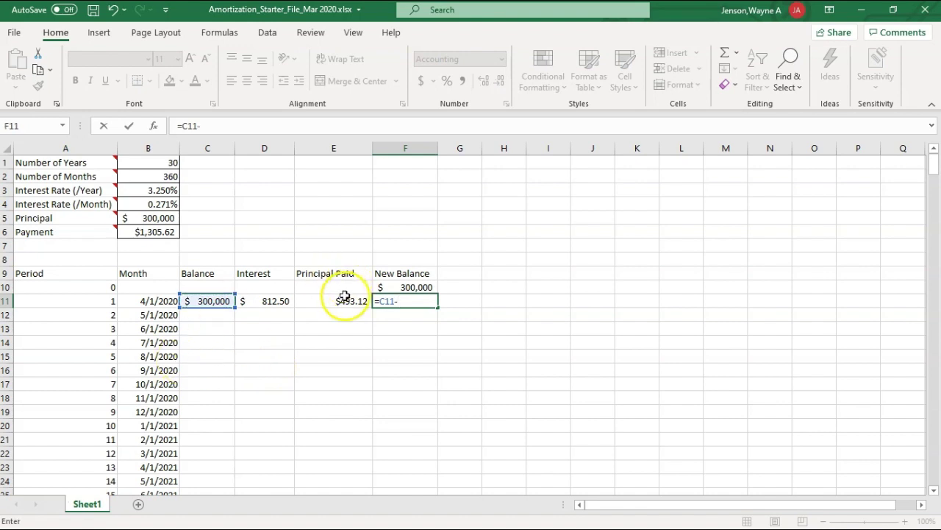
pyautogui.click(345, 302)
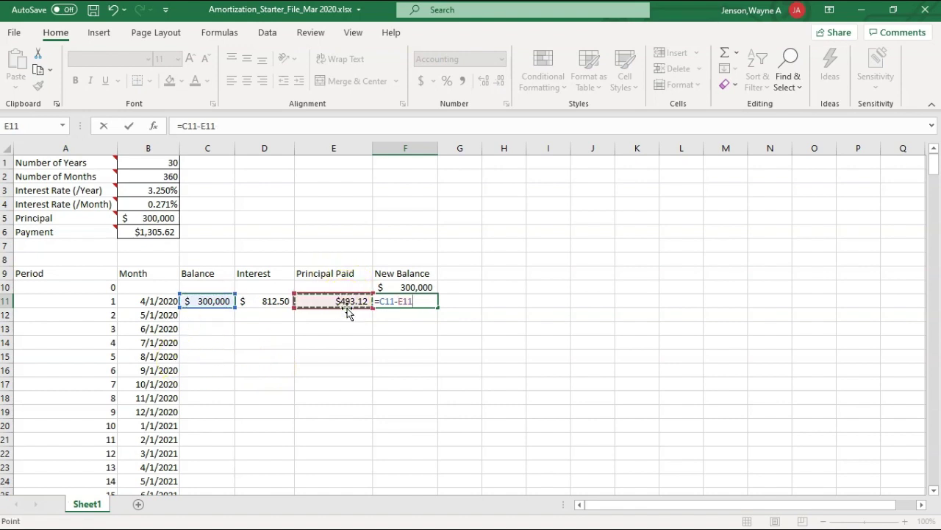
pyautogui.press('Return')
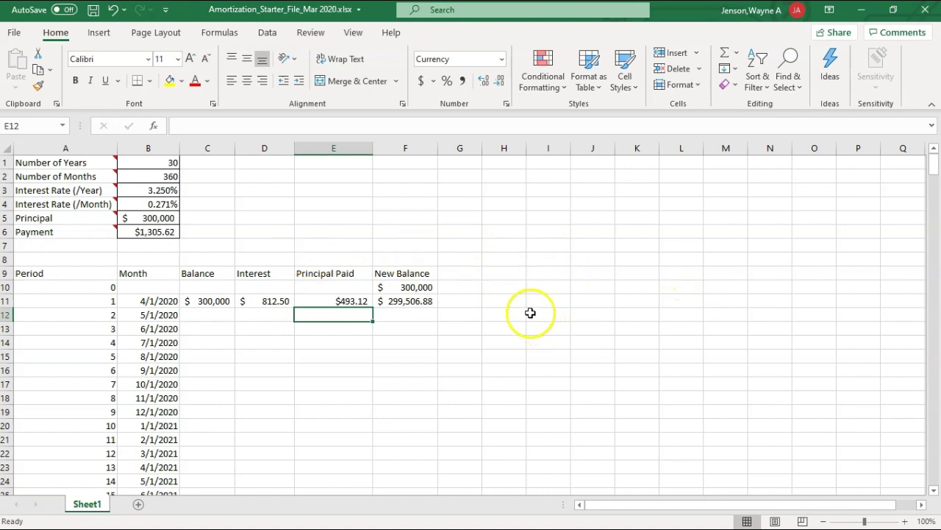
# Fill the Balance, Interest, Principal Paid and New Balance formulas in C11:F11 down through period 360.
pyautogui.click(204, 303)
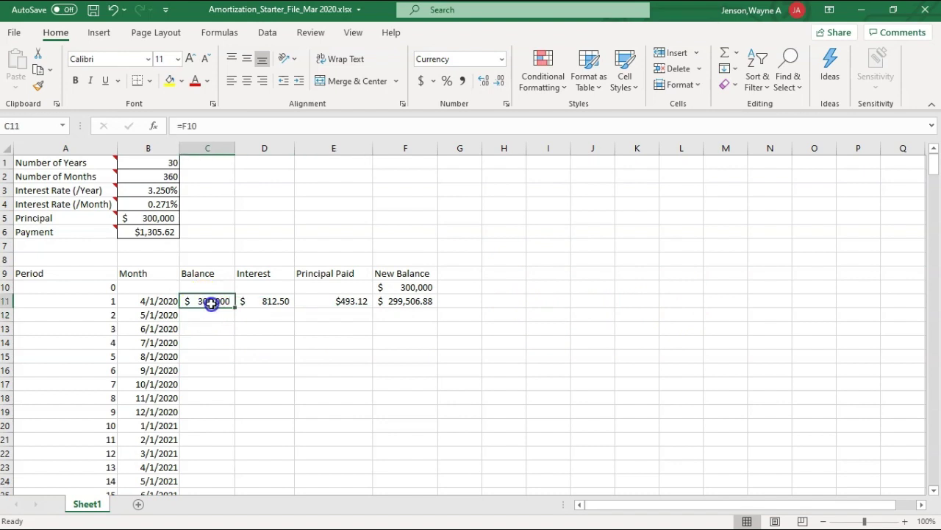
pyautogui.moveTo(212, 303); pyautogui.dragTo(406, 303)
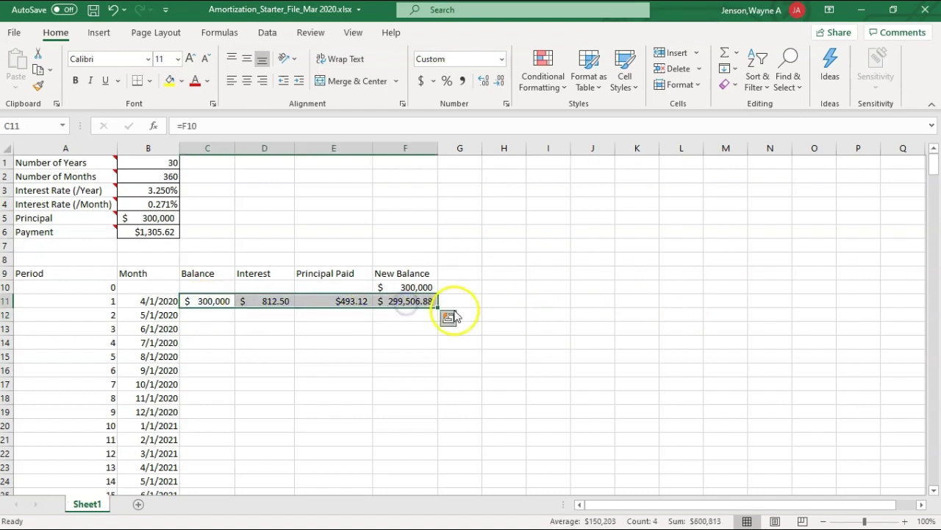
pyautogui.doubleClick(438, 302)
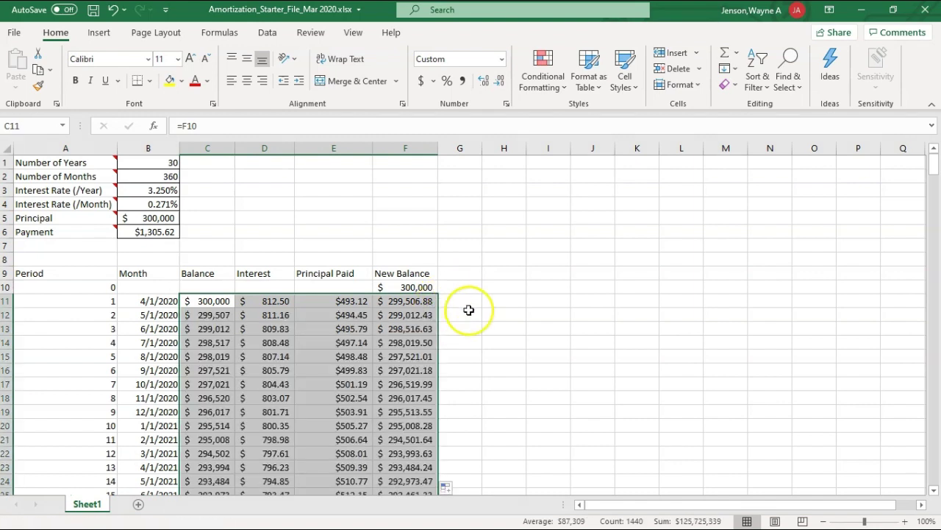
pyautogui.click(376, 354)
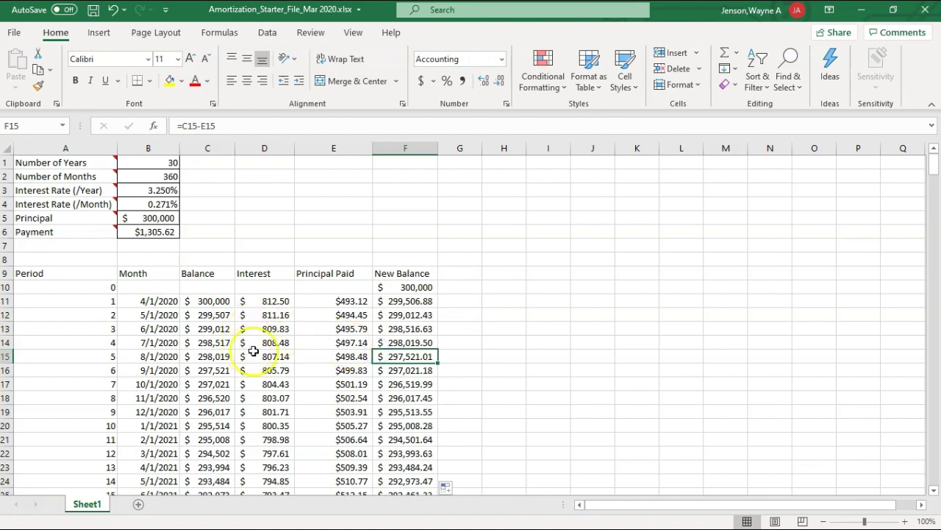
# Examine the filled schedule down to the final period's New Balance and return to the start of the sheet.
pyautogui.scroll(-1, 250, 351)
pyautogui.scroll(-1, 251, 350)
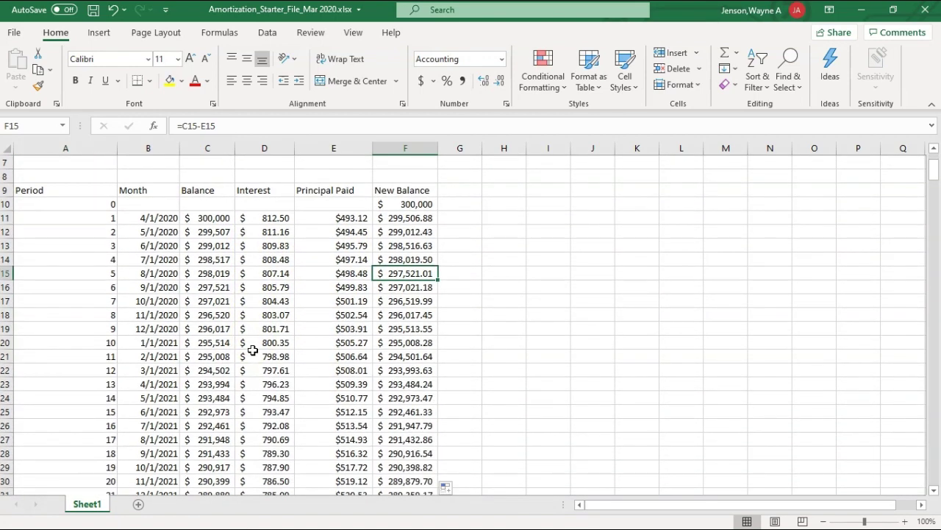
pyautogui.scroll(2, 207, 228)
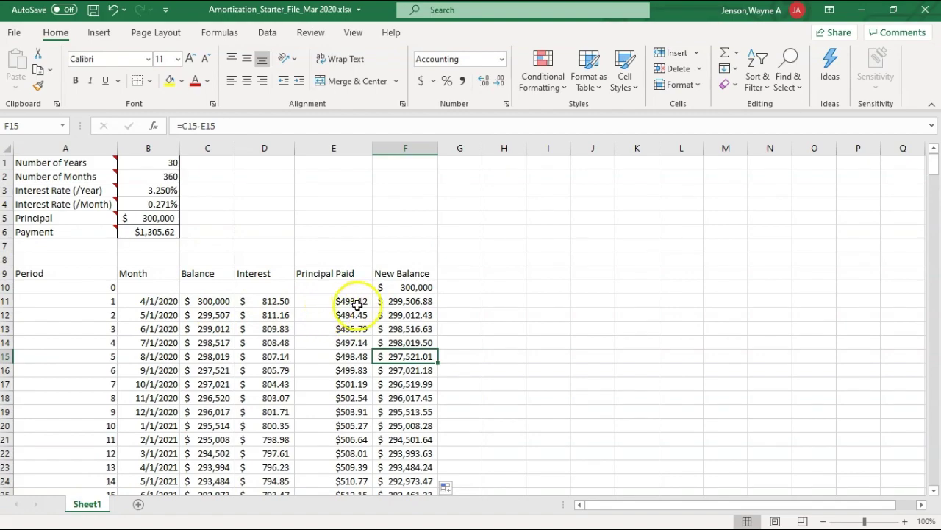
pyautogui.scroll(-5, 239, 354)
pyautogui.scroll(-20, 239, 354)
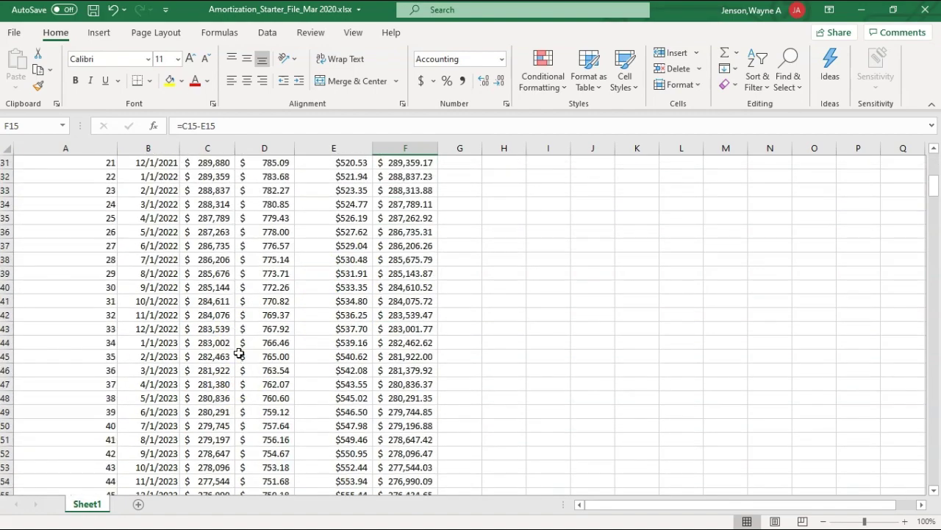
pyautogui.scroll(-20, 239, 358)
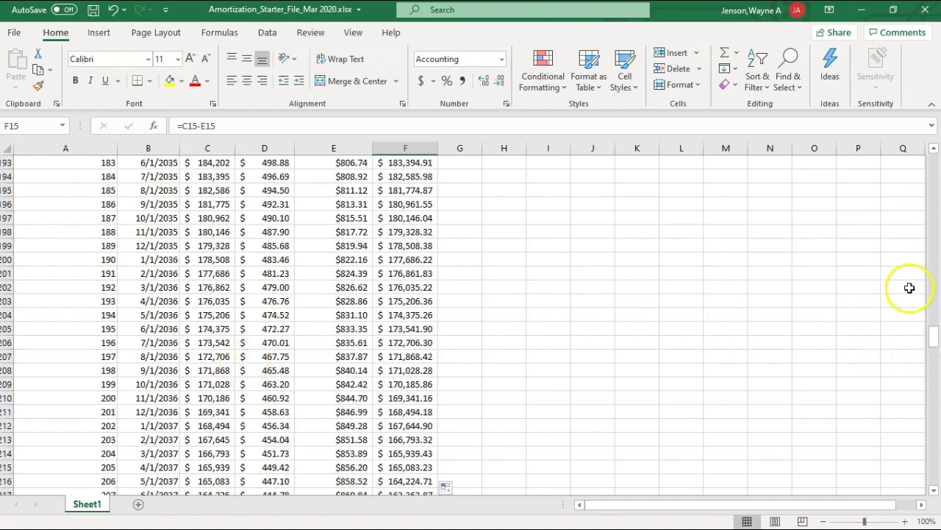
pyautogui.moveTo(932, 335); pyautogui.dragTo(926, 486)
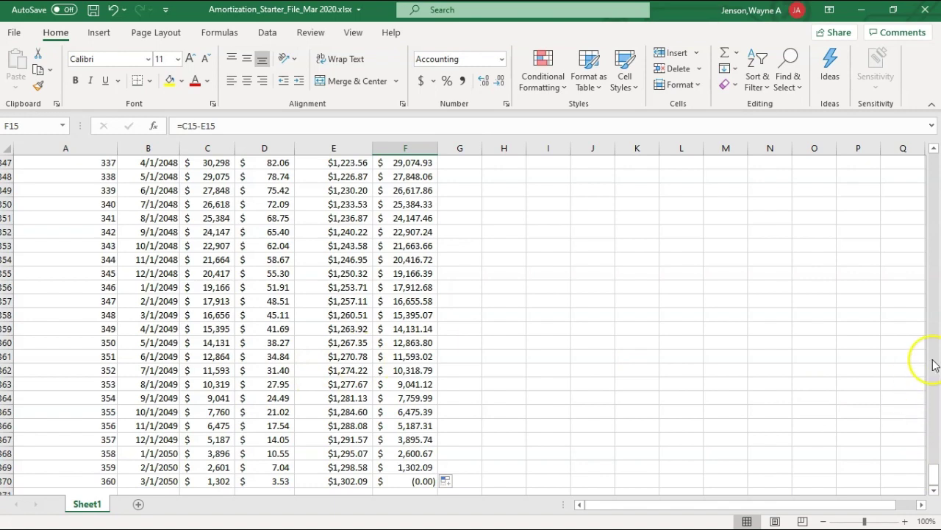
pyautogui.moveTo(931, 468); pyautogui.dragTo(922, 147)
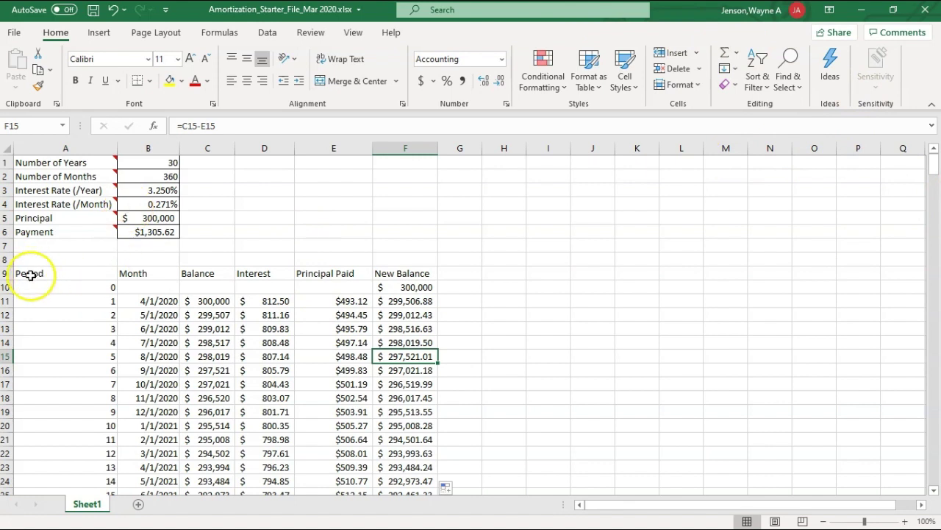
# Try freezing the panes with the header row A9:F9 selected, and unfreeze them again.
pyautogui.moveTo(30, 275); pyautogui.dragTo(405, 273)
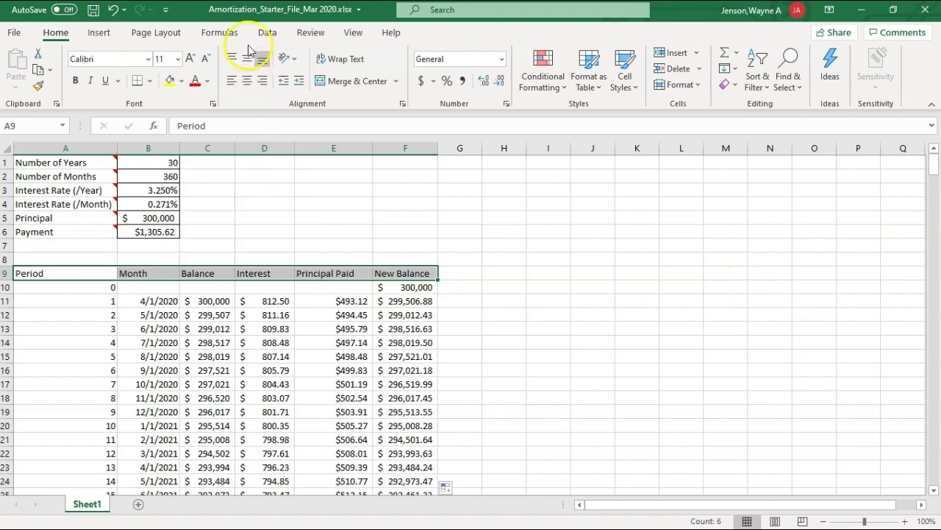
pyautogui.click(353, 35)
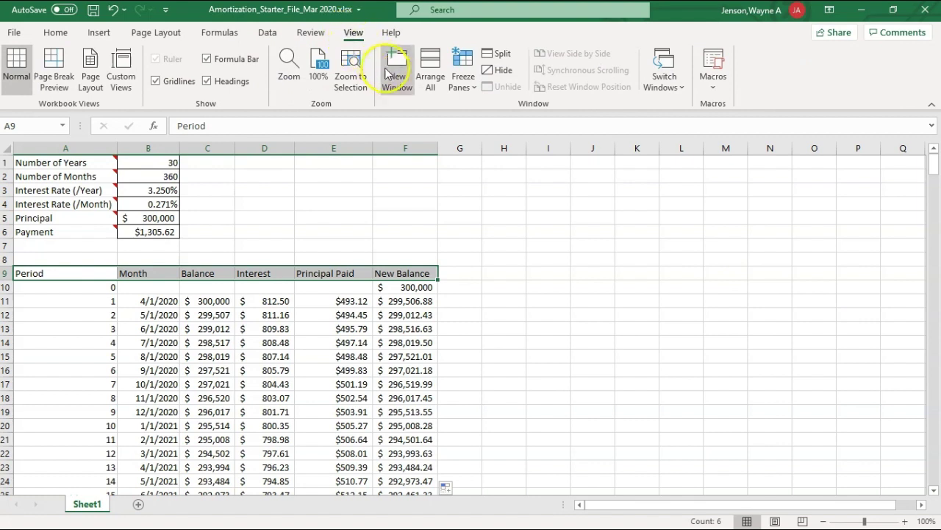
pyautogui.click(461, 84)
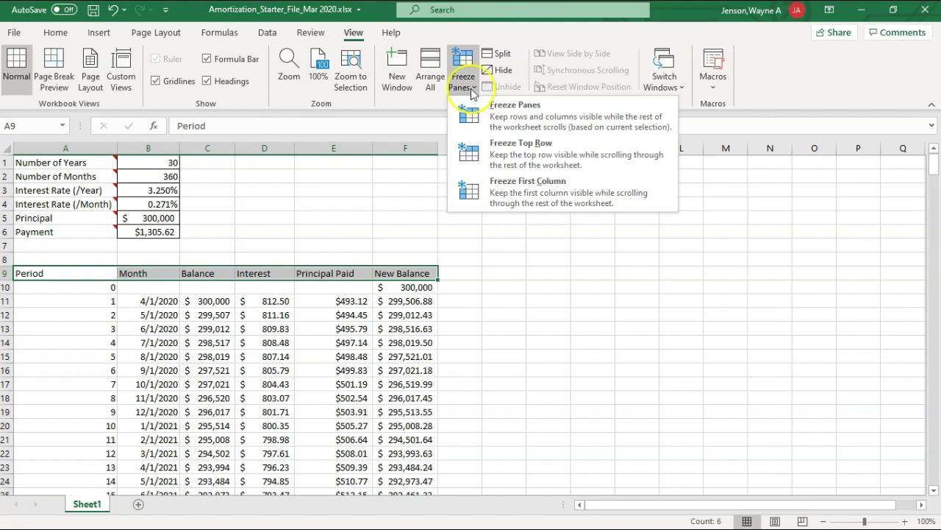
pyautogui.click(525, 118)
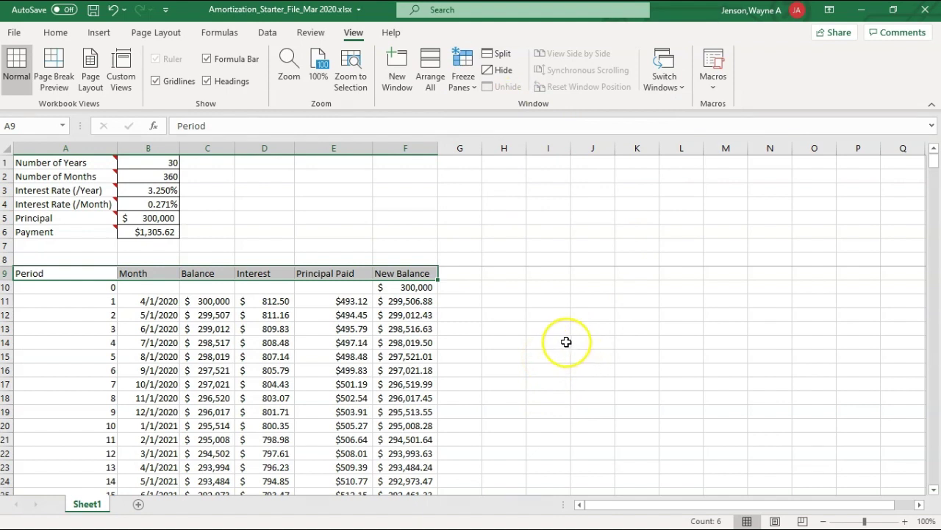
pyautogui.click(456, 104)
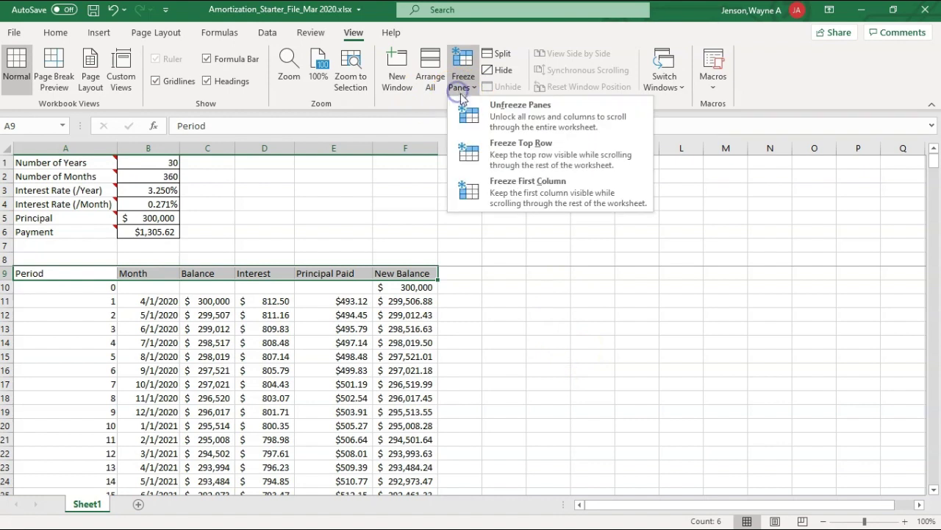
pyautogui.click(479, 118)
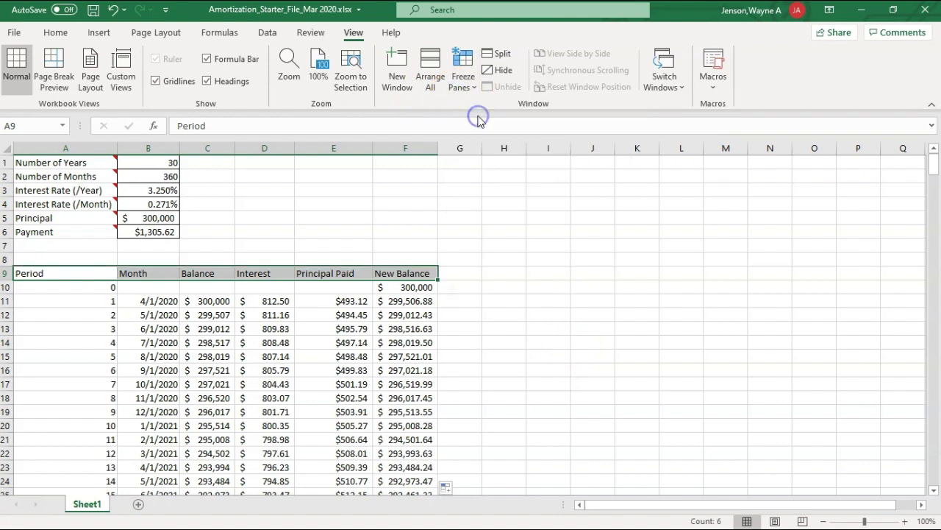
# Freeze the panes above row 10 so rows 1 through 9 stay fixed, and check this by browsing the schedule.
pyautogui.click(18, 288)
pyautogui.moveTo(181, 287); pyautogui.dragTo(384, 283)
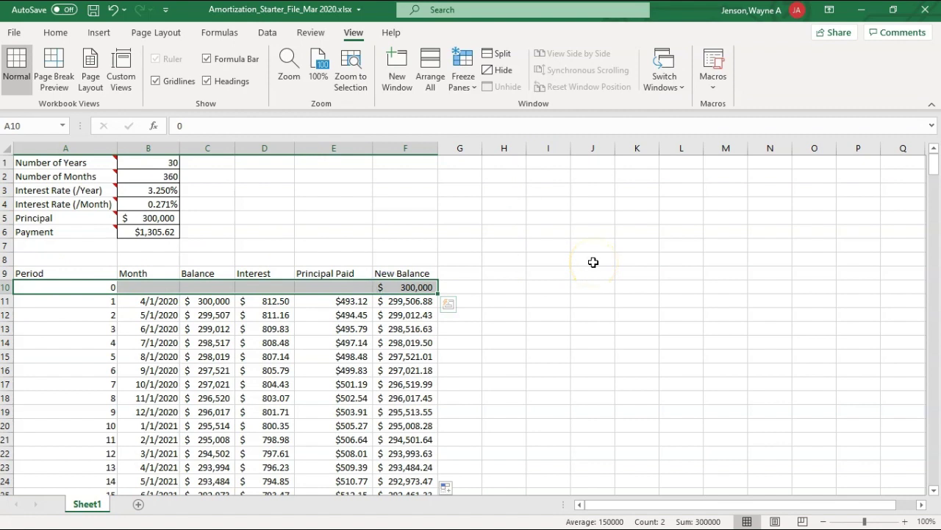
pyautogui.click(469, 89)
pyautogui.click(485, 112)
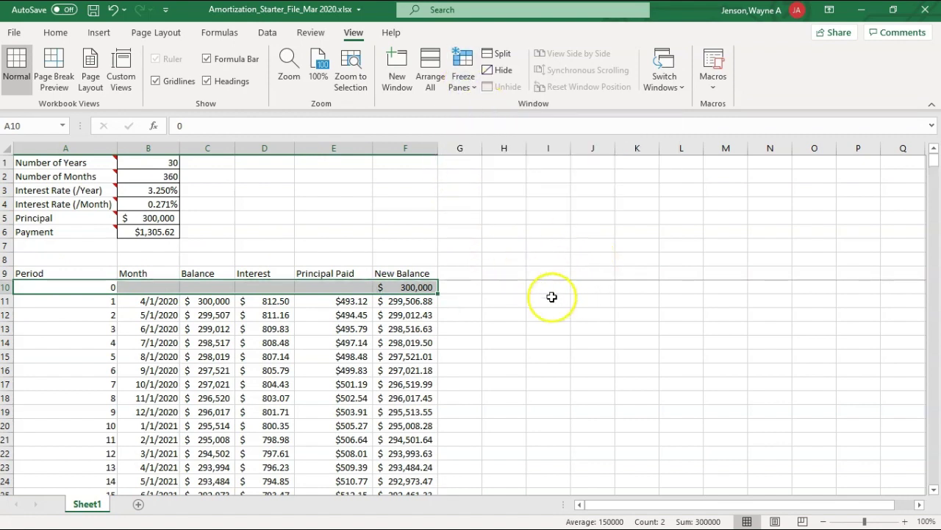
pyautogui.click(554, 370)
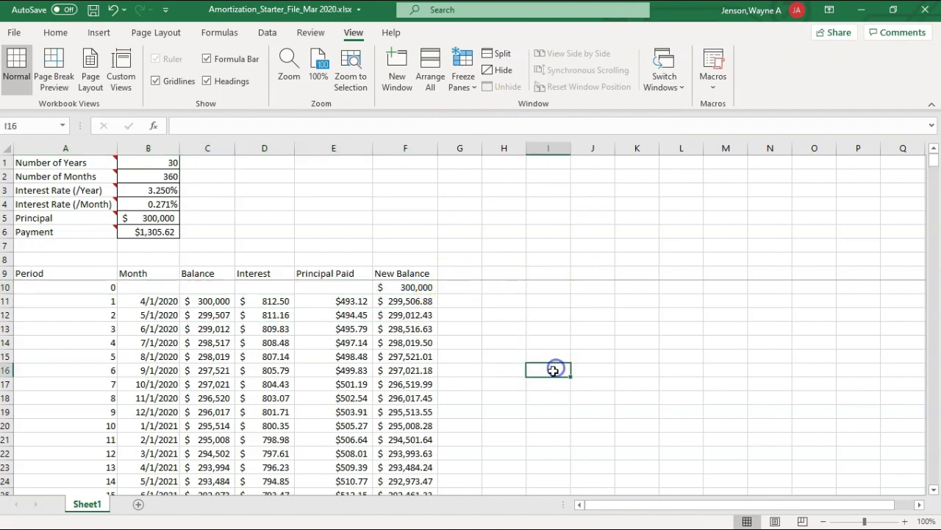
pyautogui.scroll(-20, 554, 370)
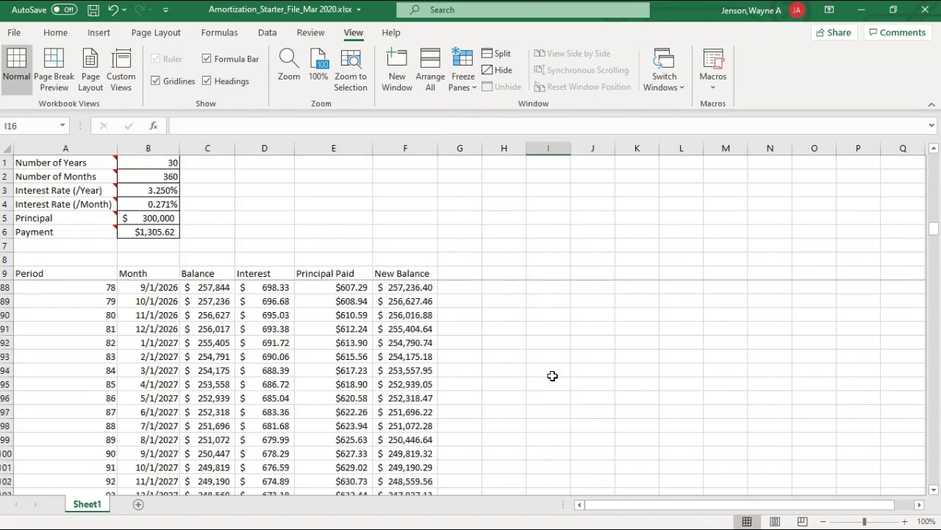
pyautogui.scroll(-20, 553, 375)
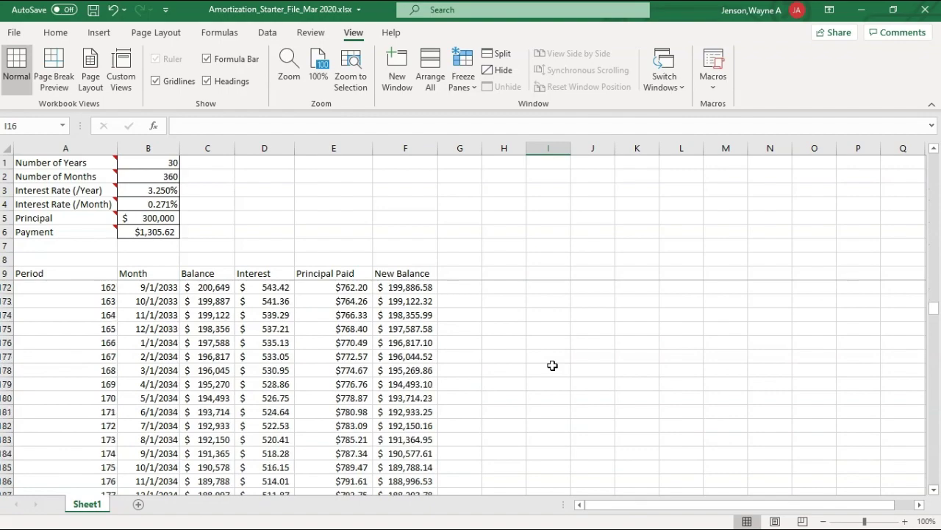
pyautogui.scroll(4, 552, 365)
pyautogui.scroll(7, 550, 356)
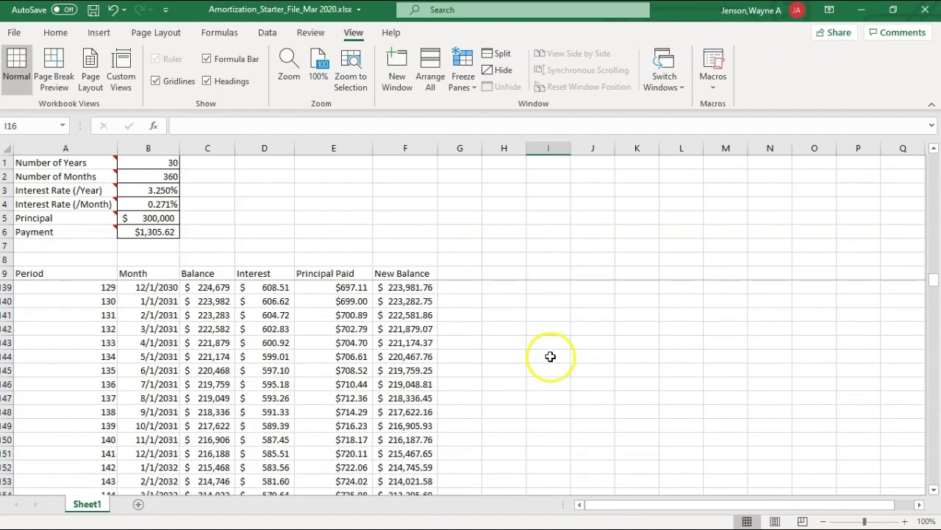
pyautogui.scroll(20, 550, 356)
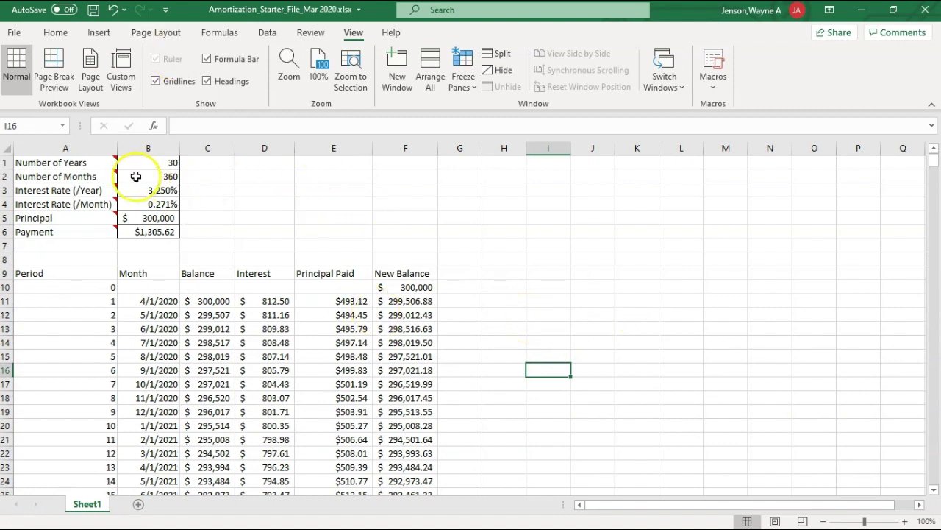
# Set the Number of Years in B1 to 15.
pyautogui.click(157, 163)
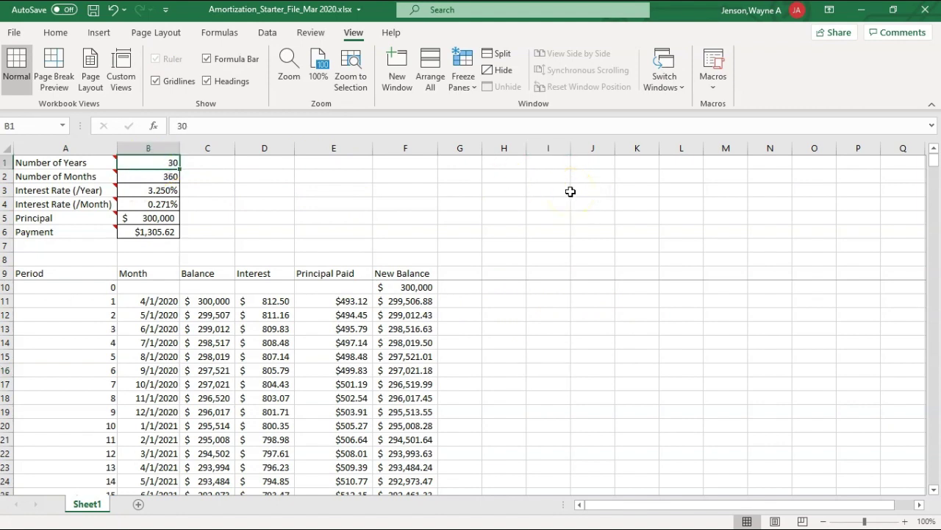
pyautogui.write('15')
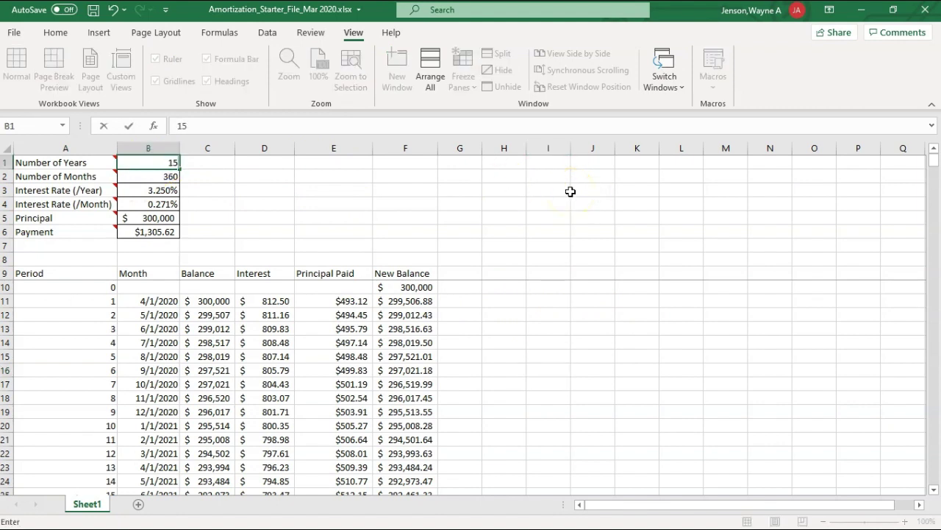
pyautogui.press('Return')
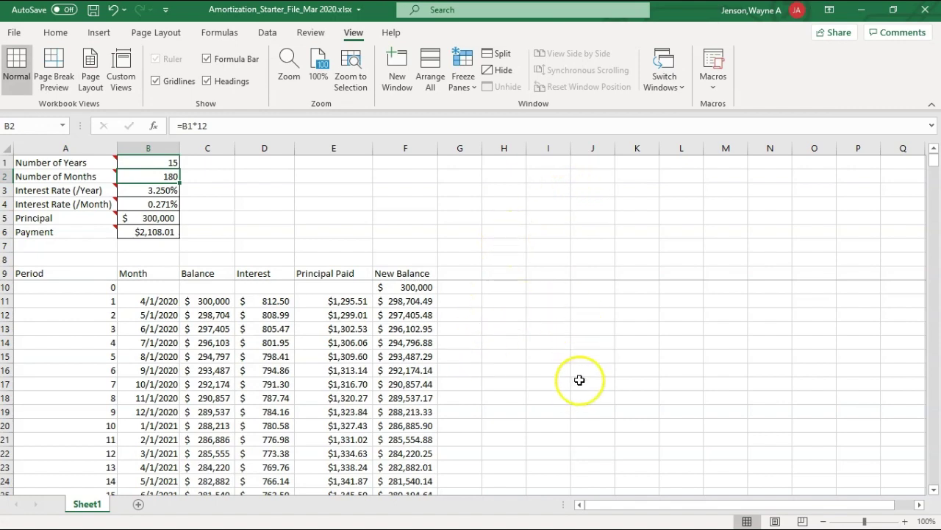
# Examine the balances around period 180, highlighting row 190 to check the payoff of the 15-year loan.
pyautogui.moveTo(935, 164); pyautogui.dragTo(888, 328)
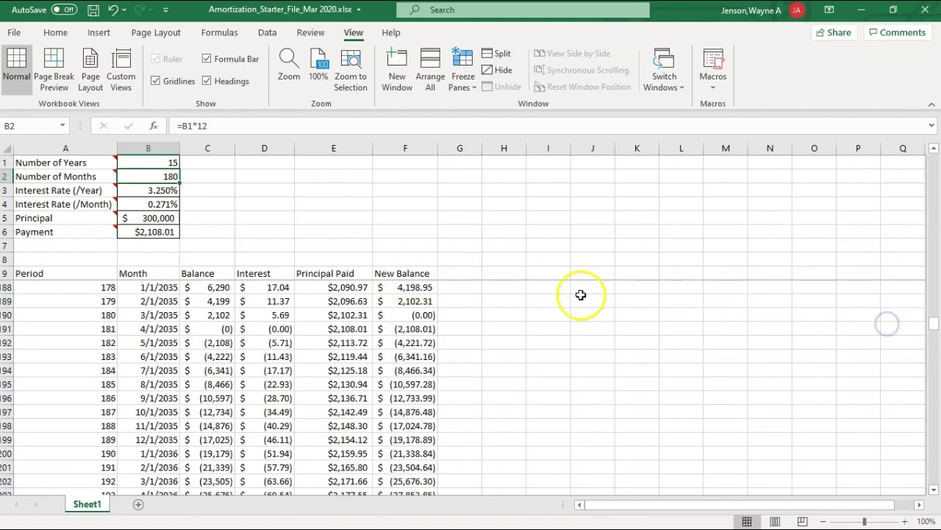
pyautogui.click(13, 316)
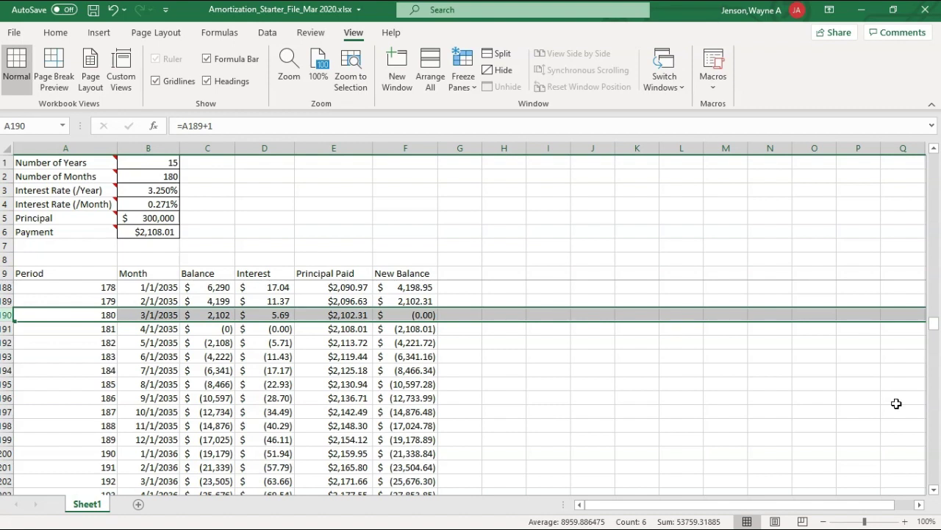
pyautogui.click(541, 400)
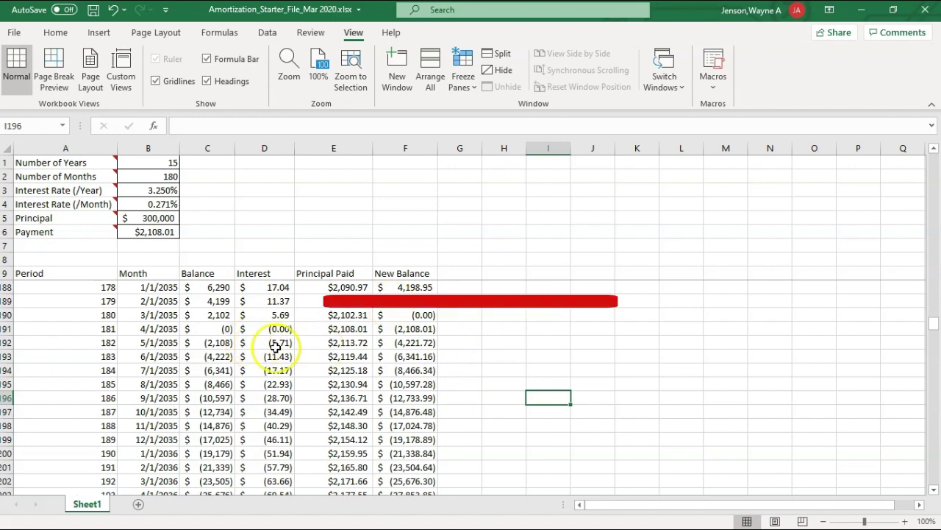
pyautogui.scroll(9, 720, 338)
pyautogui.scroll(20, 720, 338)
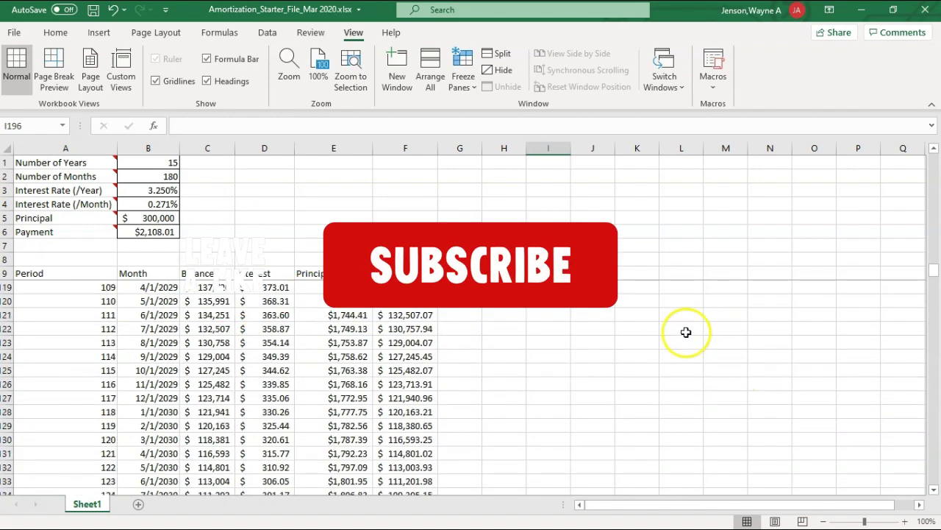